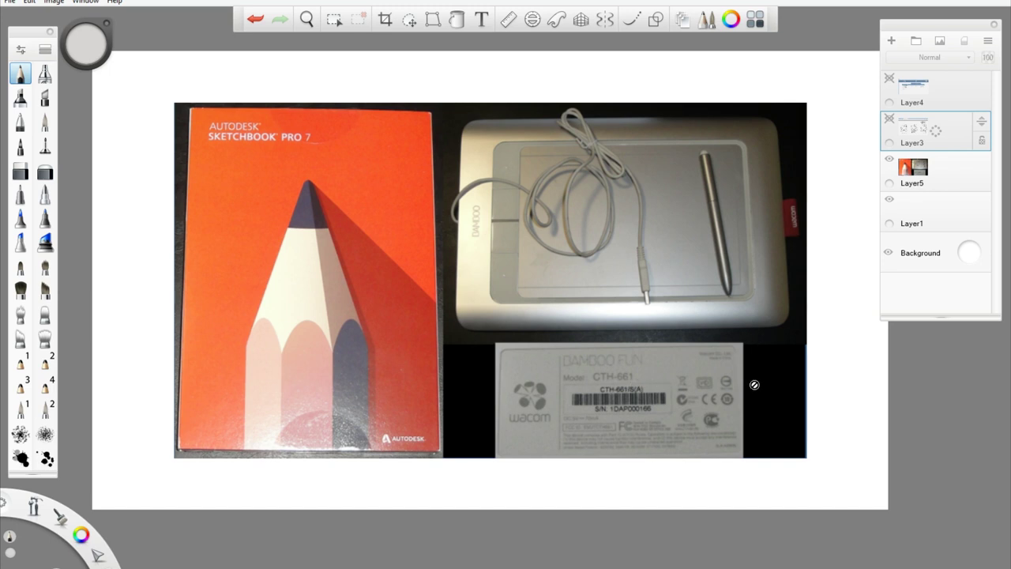
Hide Layer5 and, with Layer1 active, add the "3 Hello Kitties" image from the Image folder to the canvas
click(891, 161)
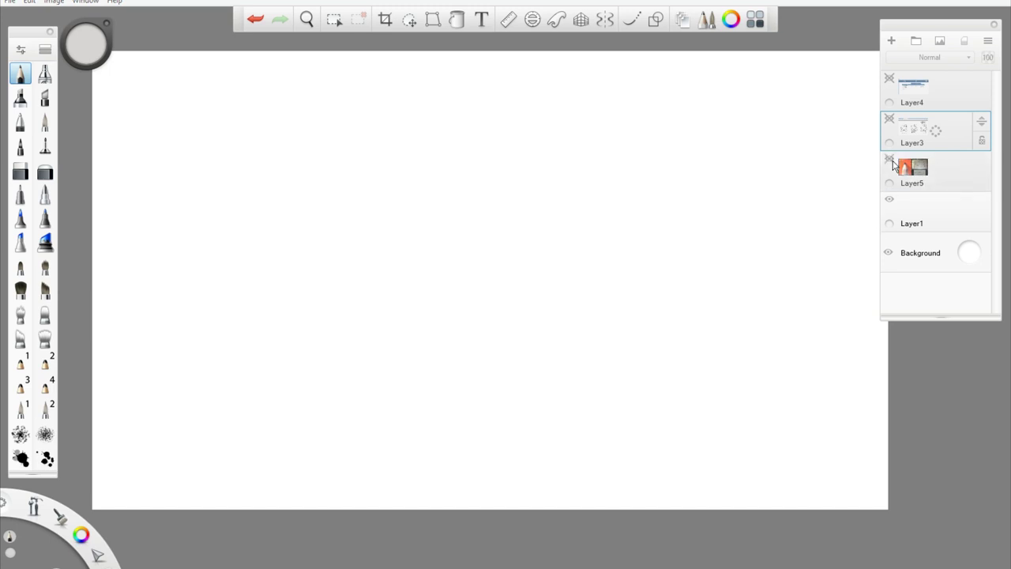
click(907, 214)
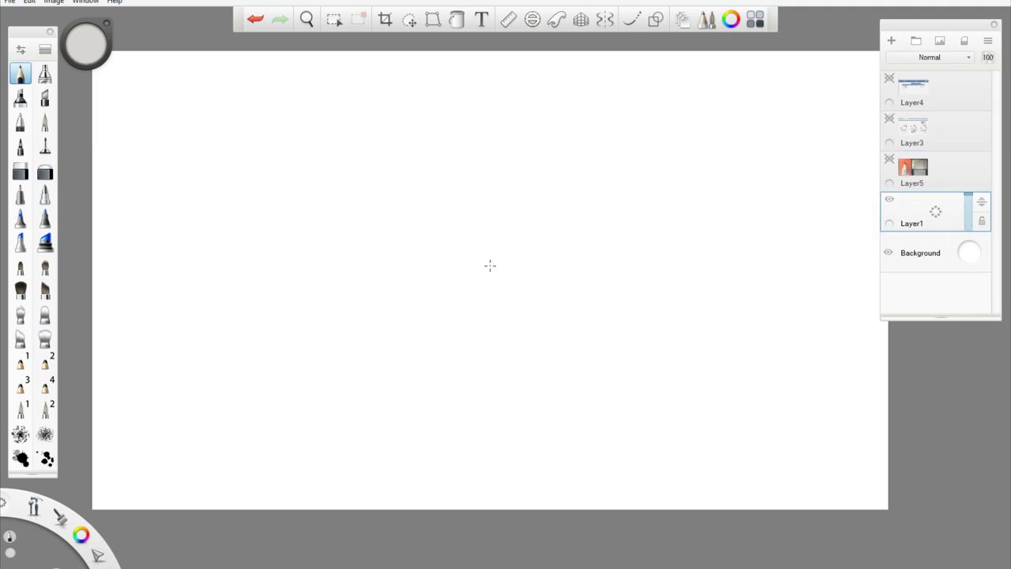
click(11, 3)
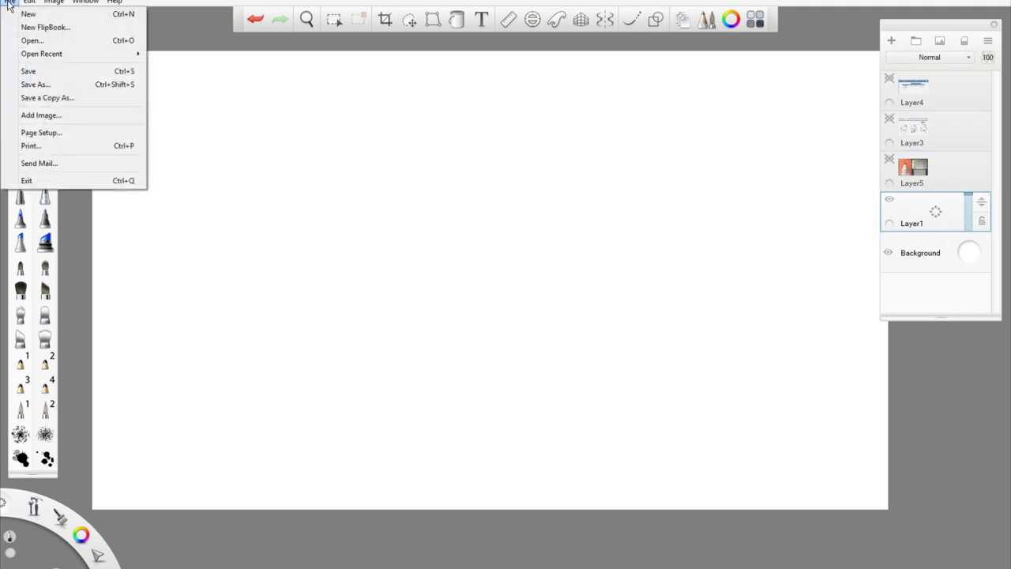
click(48, 118)
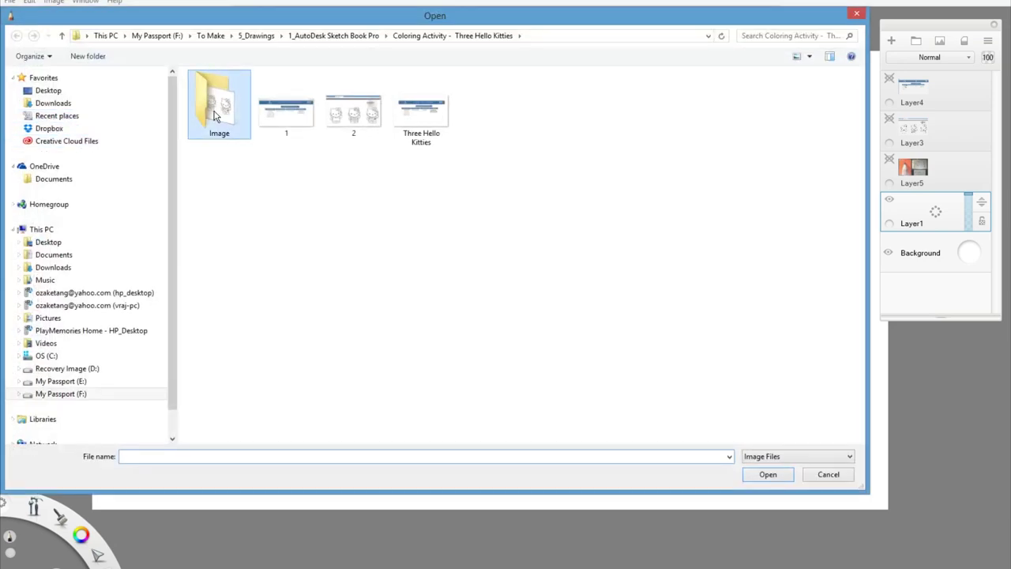
double_click(215, 116)
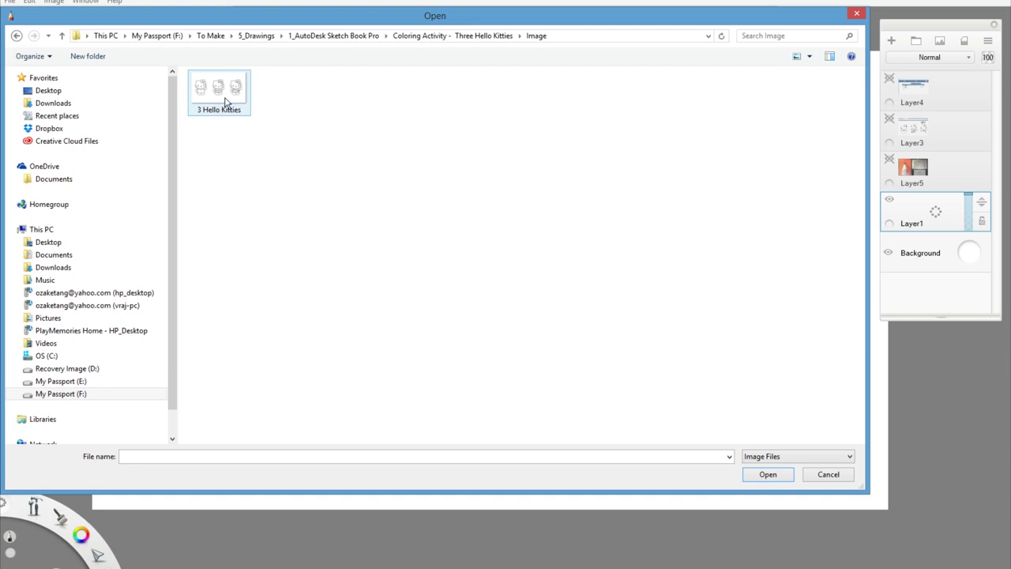
double_click(225, 102)
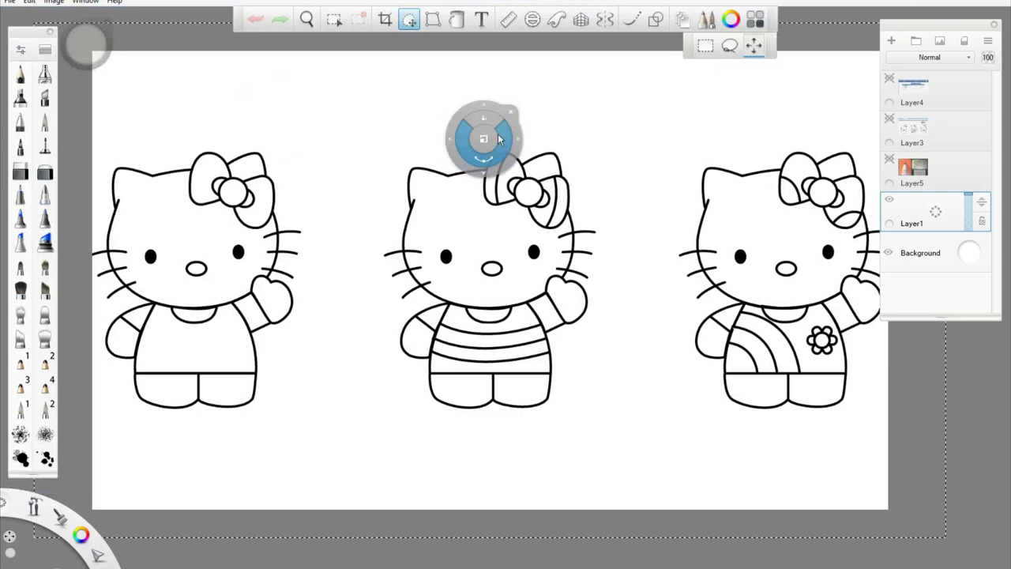
Scale the imported line art down to about 80% so all three kitties fit on the canvas
drag(489, 139, 471, 139)
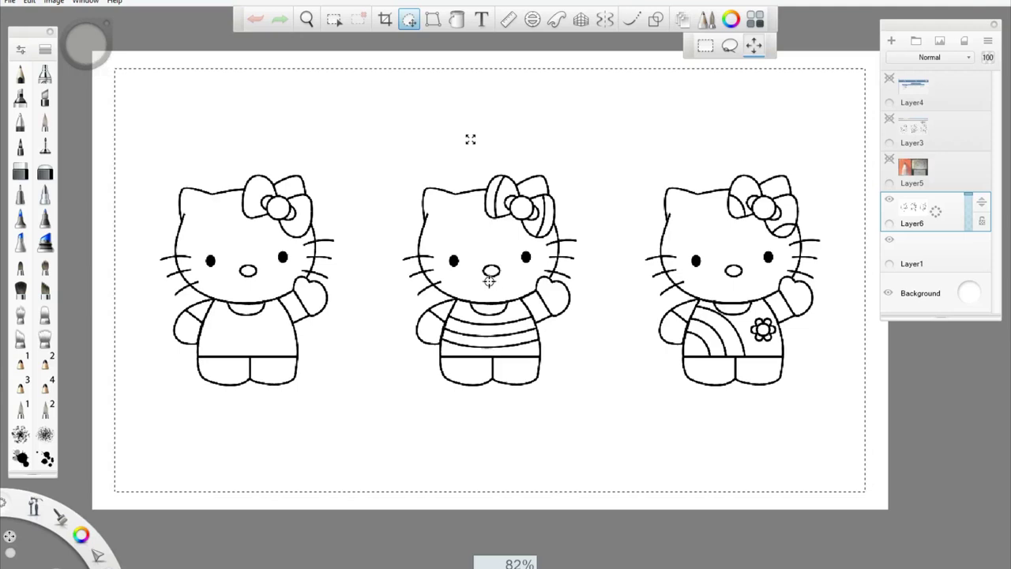
drag(470, 139, 468, 141)
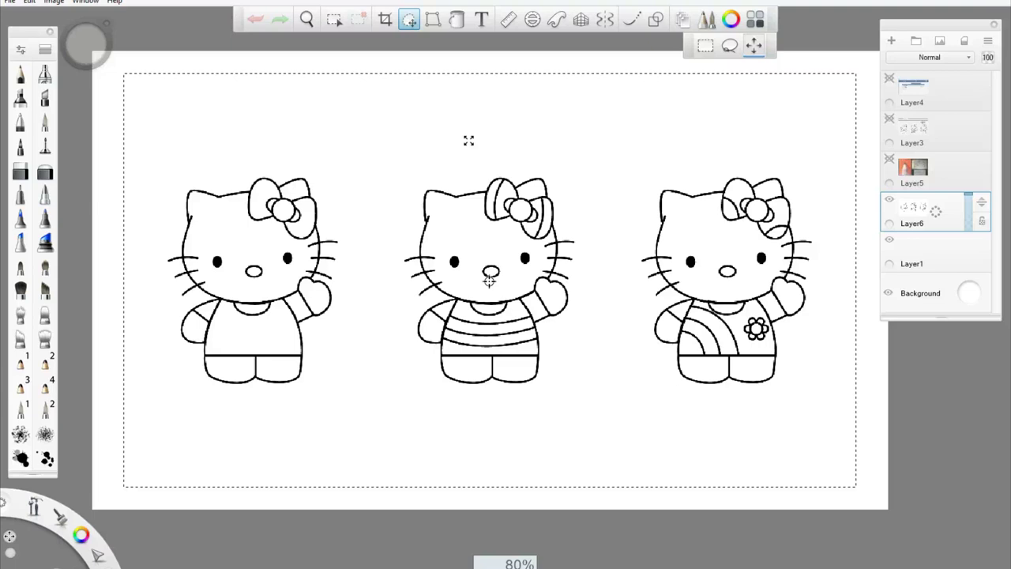
drag(470, 141, 473, 141)
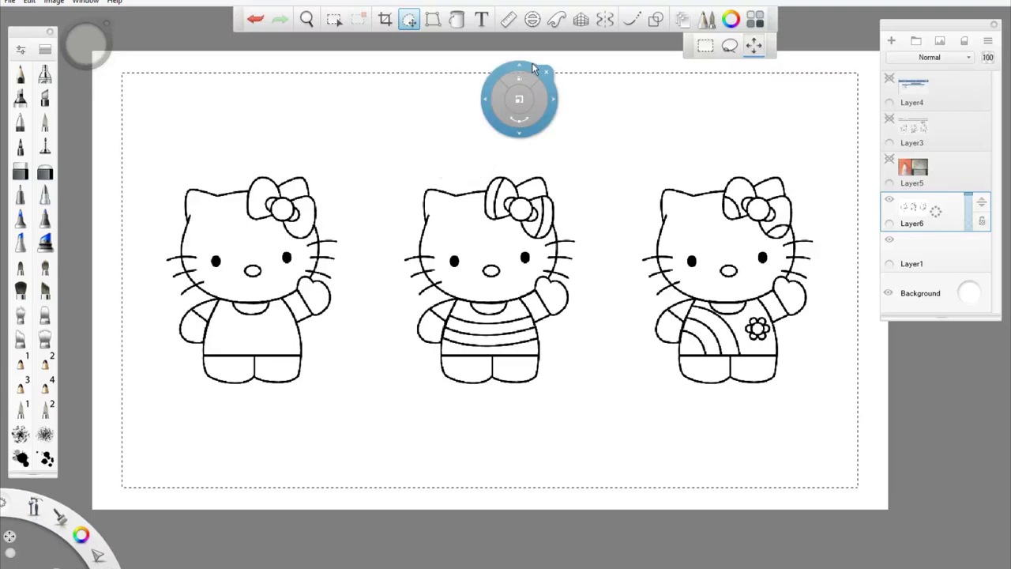
click(548, 69)
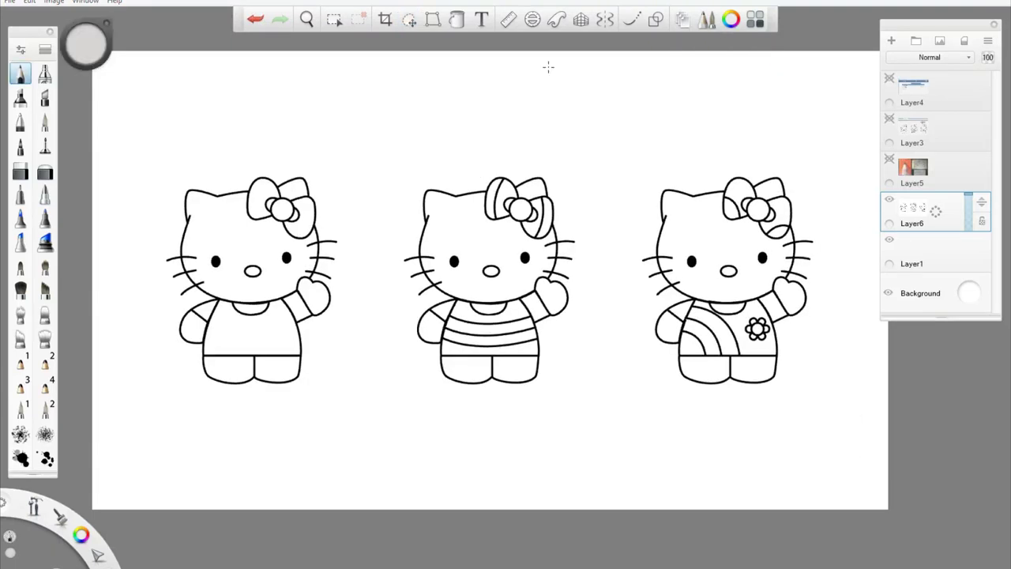
Flood-fill the noses of all three kitties with yellow (RGB 255, 255, 0)
click(457, 19)
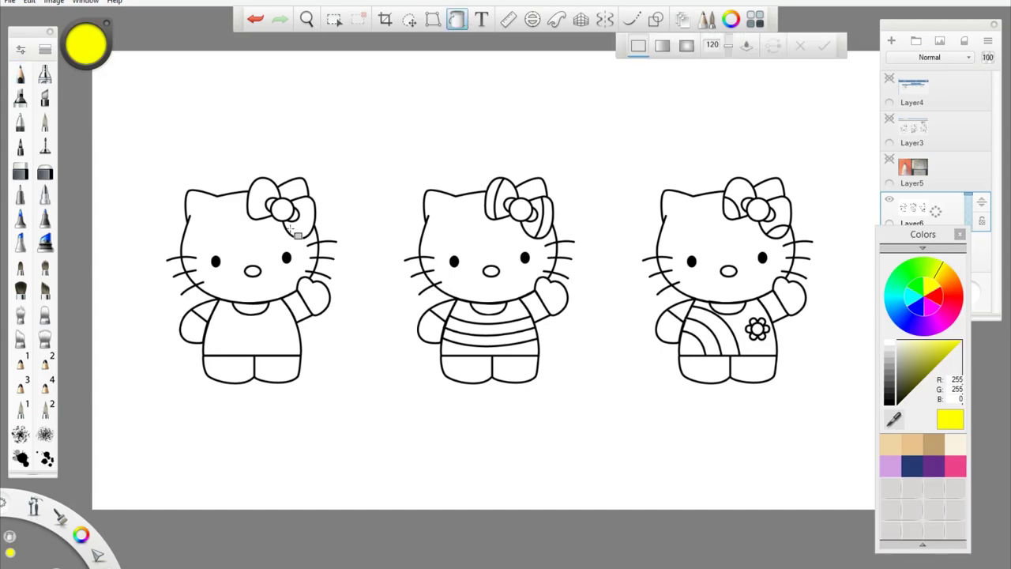
click(491, 271)
Flood-fill the left kitty's bow loops, bow knot and shirt body with light turquoise (RGB 125, 241, 227)
click(895, 297)
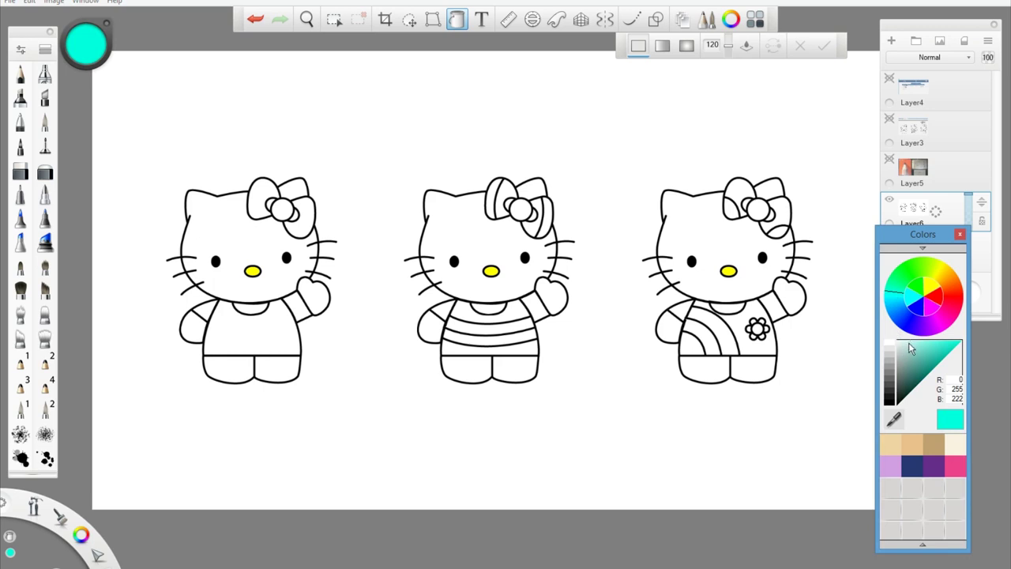
click(927, 342)
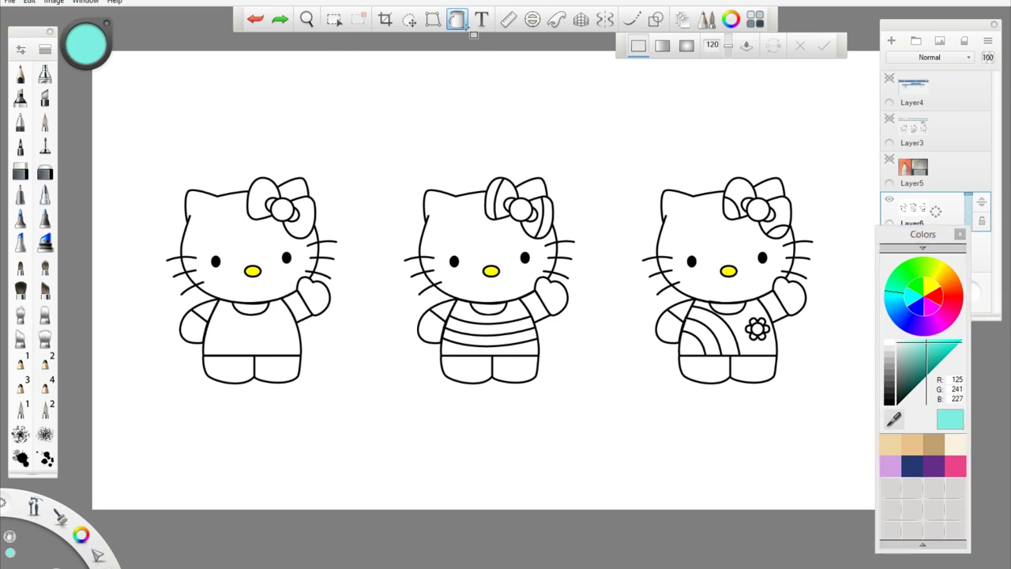
click(283, 211)
click(259, 201)
click(301, 211)
click(310, 226)
click(271, 334)
Fill the left kitty's sleeves, collar and the small bow parts beside the knot with dark teal (RGB 16, 86, 77)
click(916, 387)
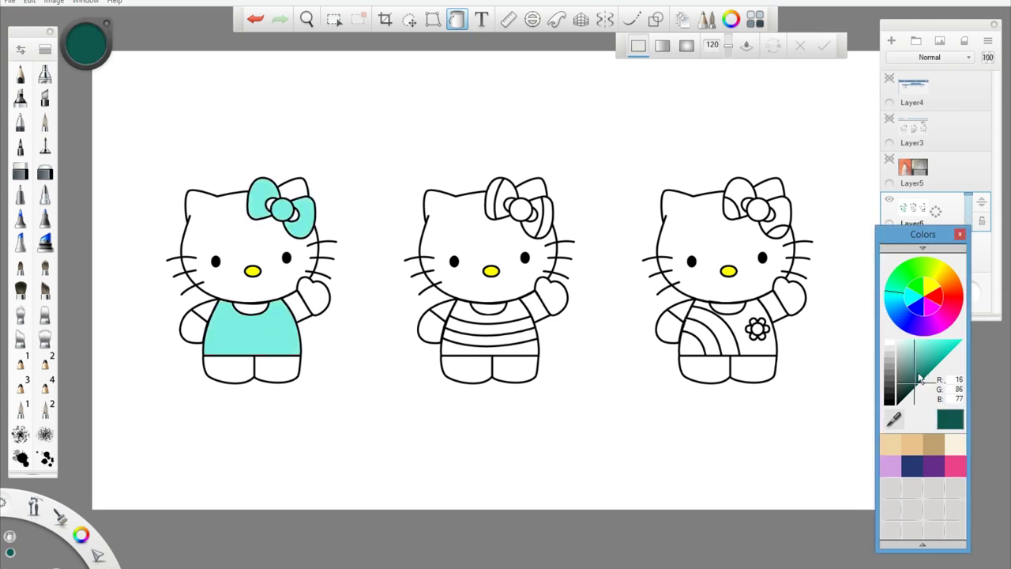
click(300, 304)
click(254, 309)
click(200, 309)
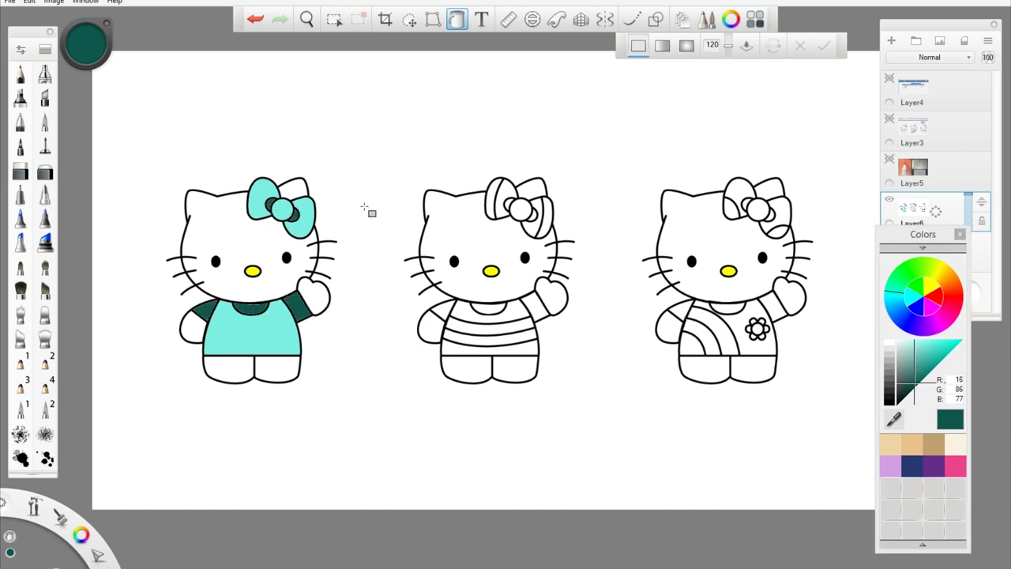
Paint small black brush dots across the left kitty's turquoise bow loops and shirt
click(889, 403)
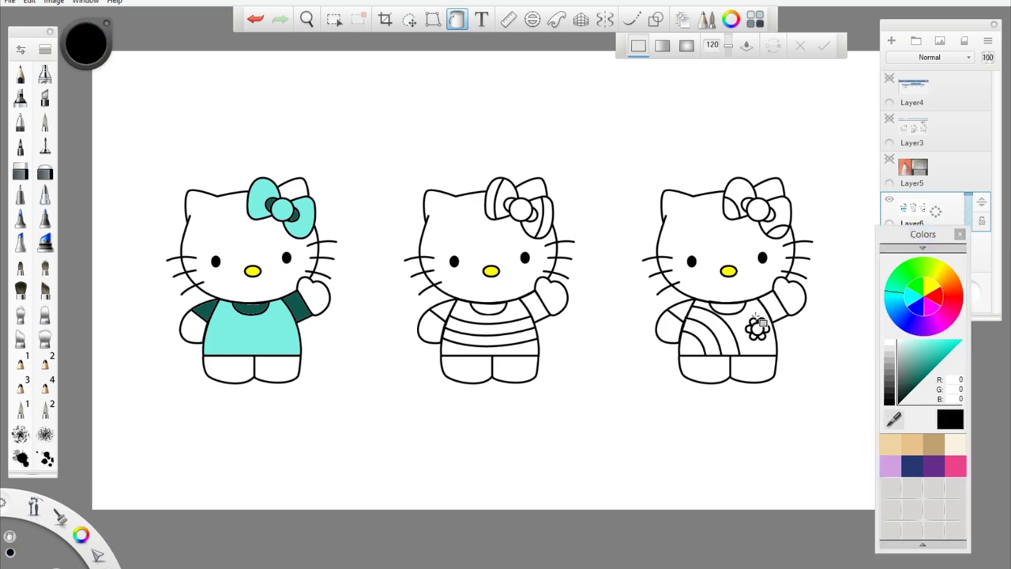
click(44, 121)
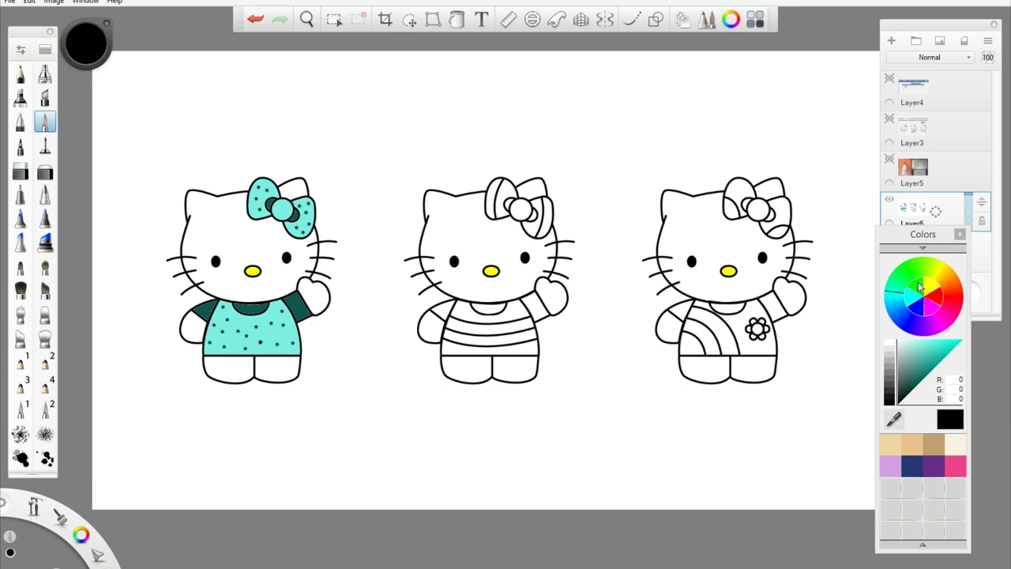
Flood-fill the middle kitty's lowest shirt stripe with purple (RGB 201, 102, 225) and the stripe above it with blue (RGB 0, 0, 255)
click(939, 324)
click(930, 345)
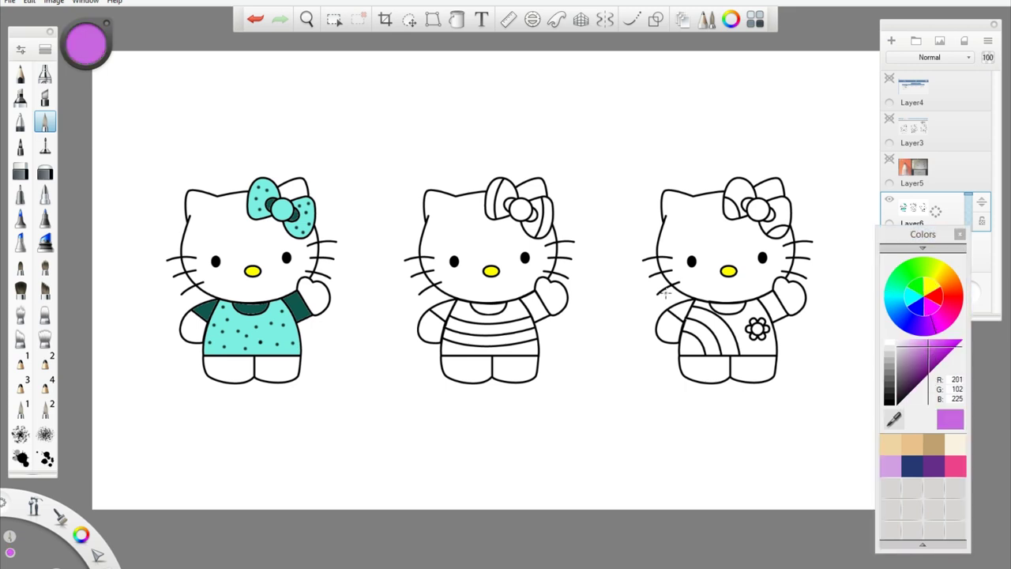
click(460, 21)
click(534, 354)
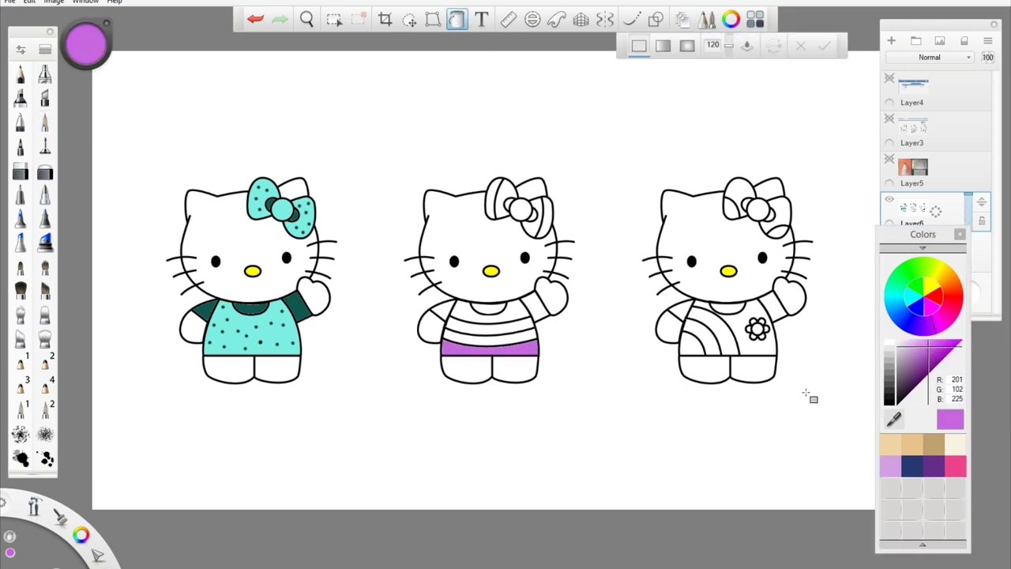
click(915, 315)
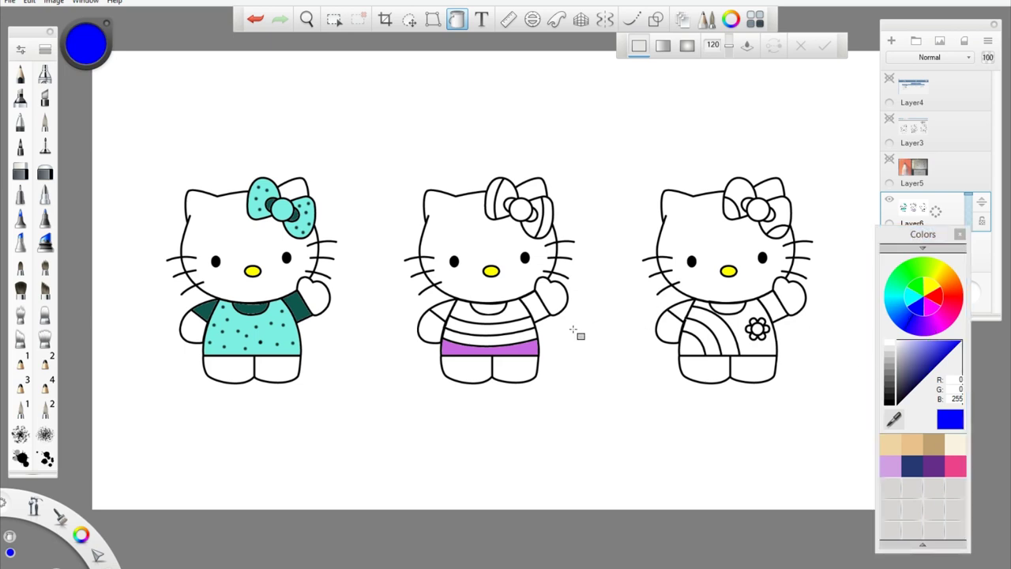
click(517, 340)
Fill the middle kitty's second shirt stripe from the top with teal and the top stripe with green (RGB 0, 255, 0)
click(909, 300)
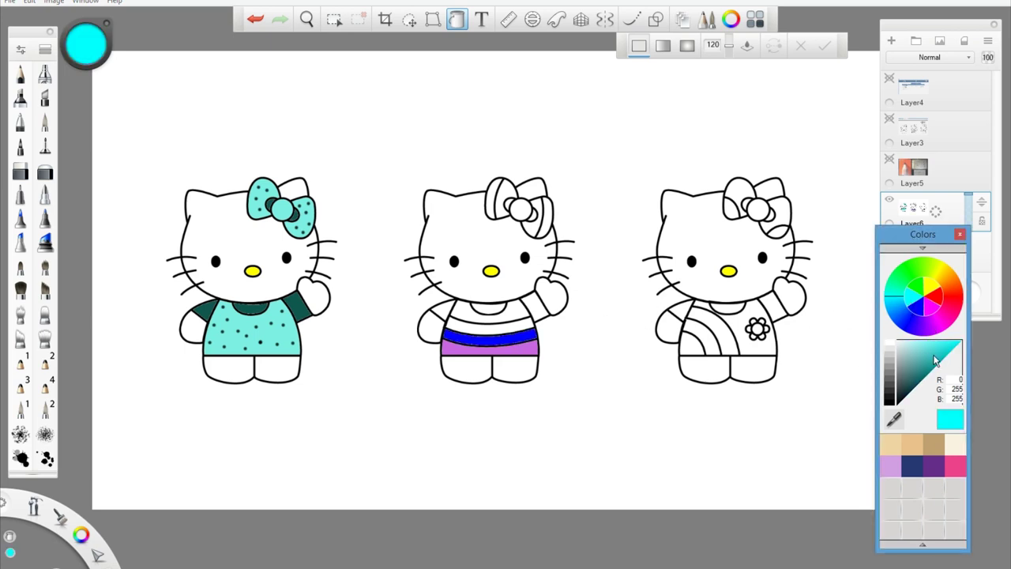
click(528, 326)
click(919, 285)
click(523, 316)
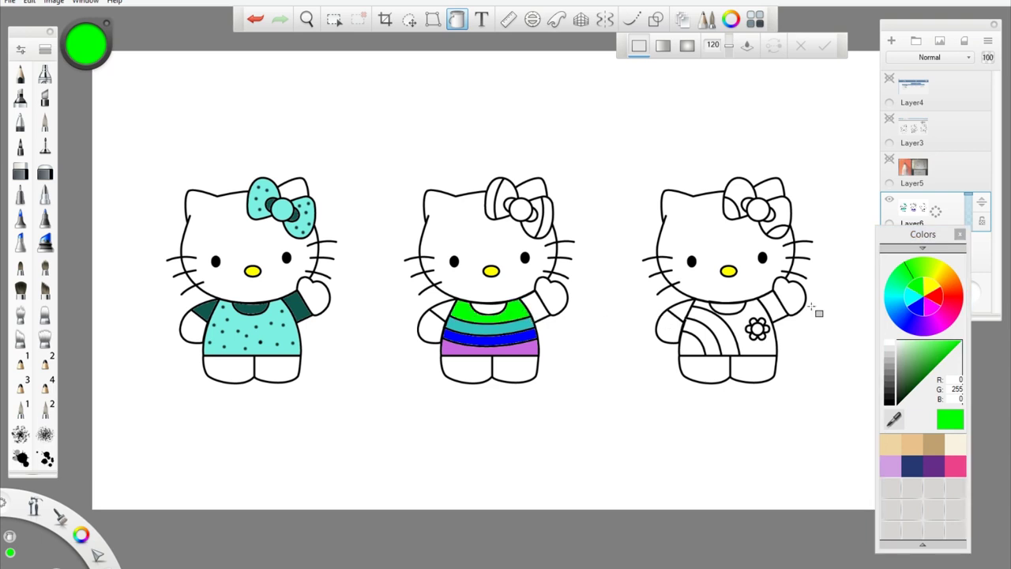
Fill the middle kitty's collar and both sleeves with yellow
click(940, 268)
click(490, 308)
click(547, 306)
click(444, 311)
Fill the middle kitty's bow knot and the outer bands of the bow with orange (RGB 248, 169, 28)
click(952, 278)
drag(943, 351, 956, 343)
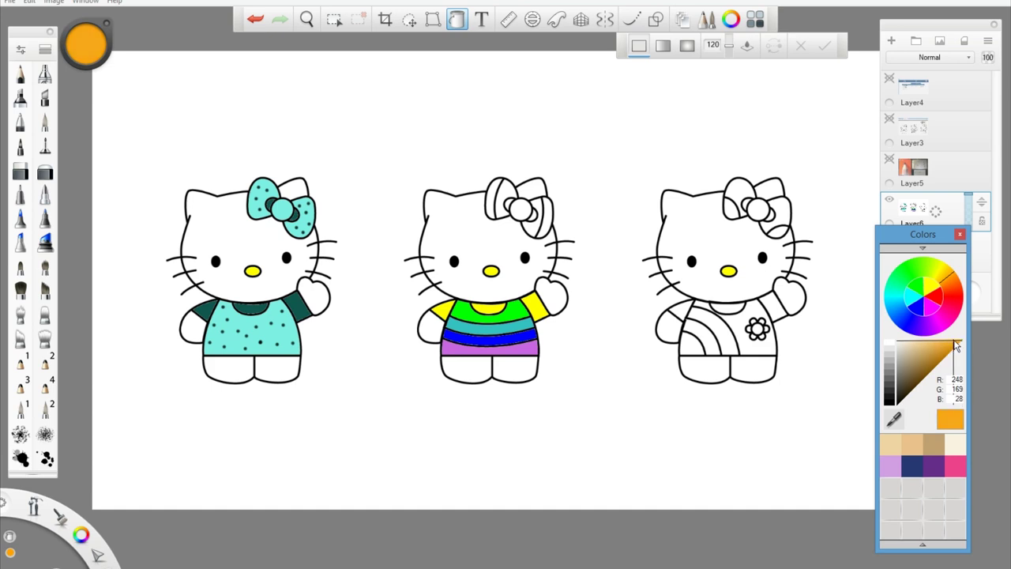
click(525, 212)
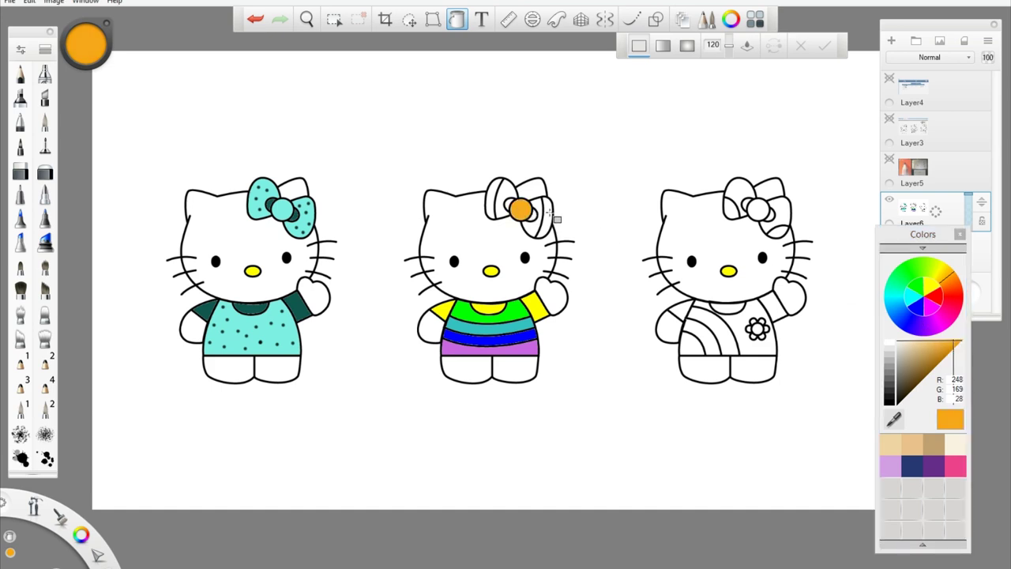
click(545, 219)
click(495, 198)
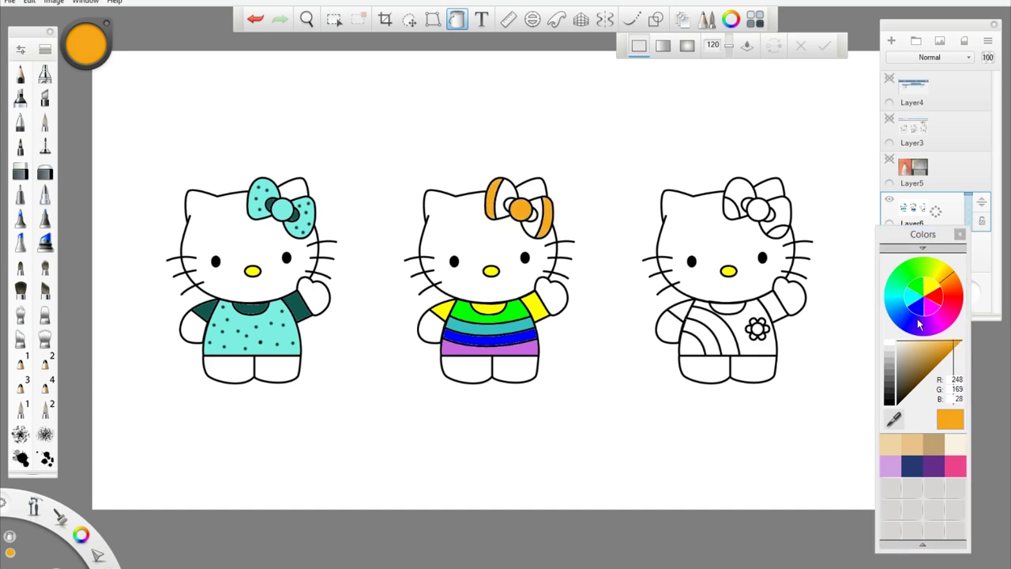
Fill the inner parts of the middle kitty's bow with red (RGB 255, 0, 0)
click(942, 302)
click(508, 199)
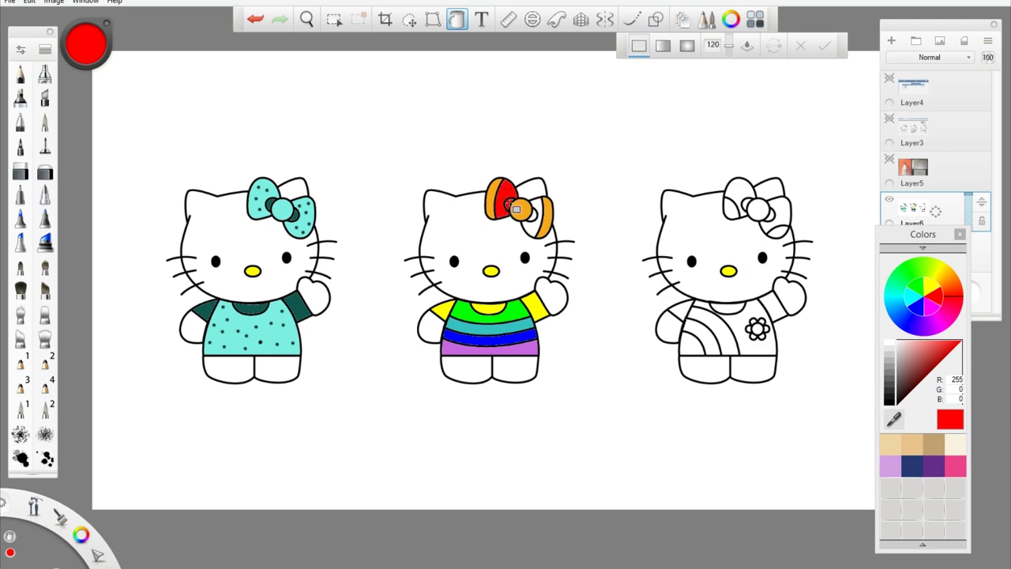
click(542, 220)
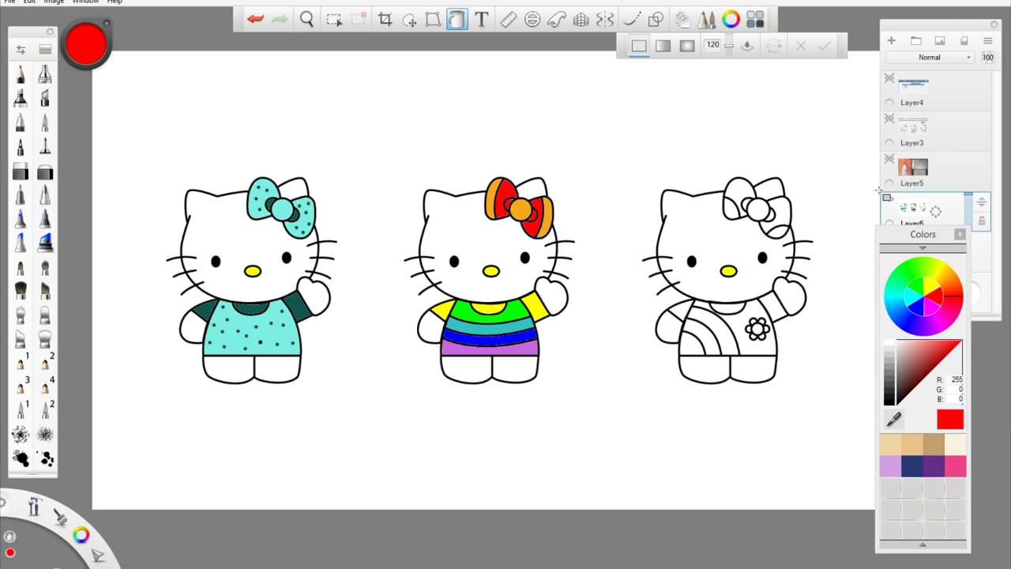
Fill the innermost and outermost rainbow bands on the right kitty's shirt with pink (RGB 232, 83, 232)
click(931, 310)
click(938, 348)
click(694, 346)
click(723, 340)
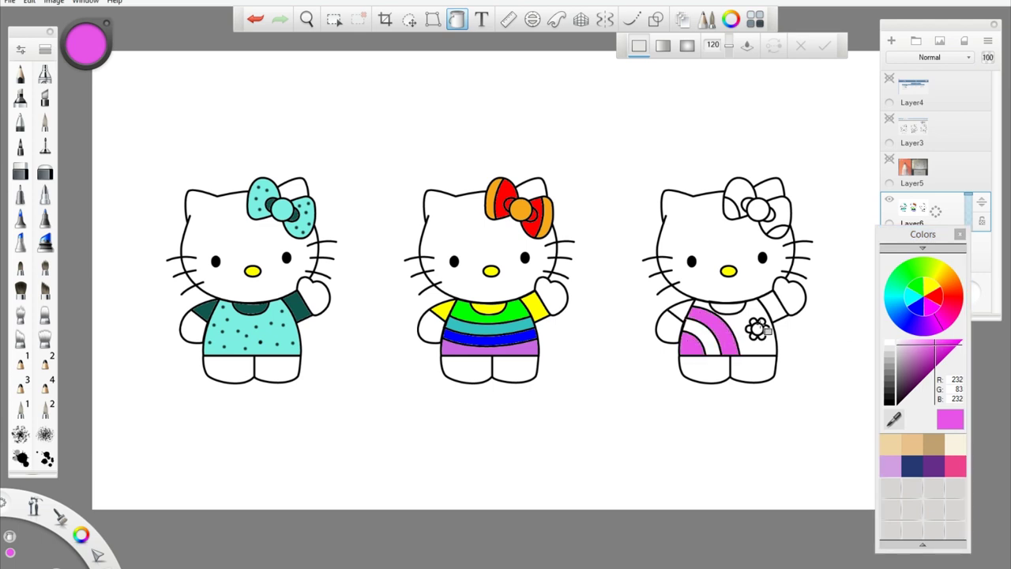
Fill the middle rainbow band and the rest of the right kitty's shirt around the flower with dark purple (RGB 144, 74, 144)
click(915, 361)
click(715, 337)
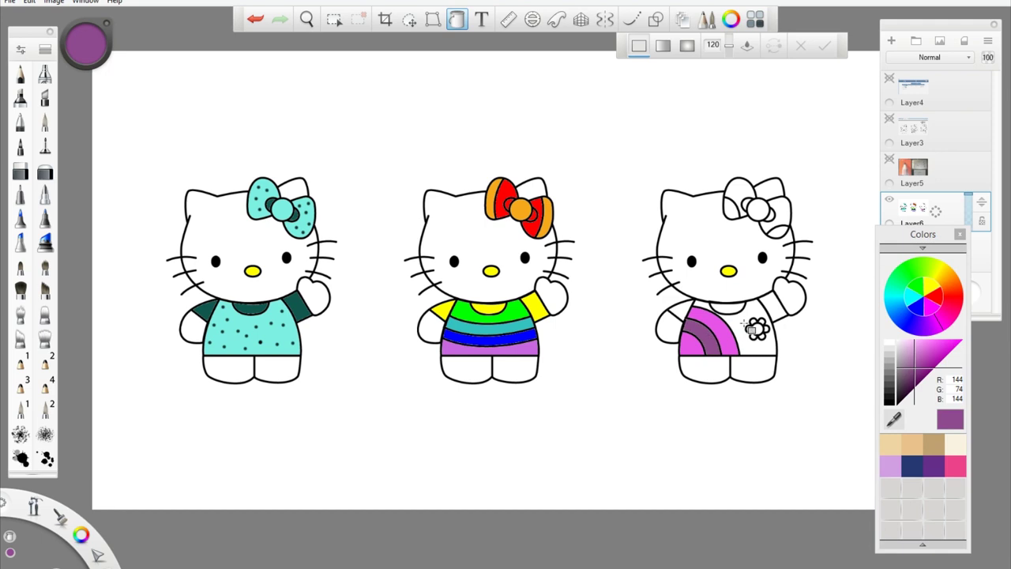
click(752, 328)
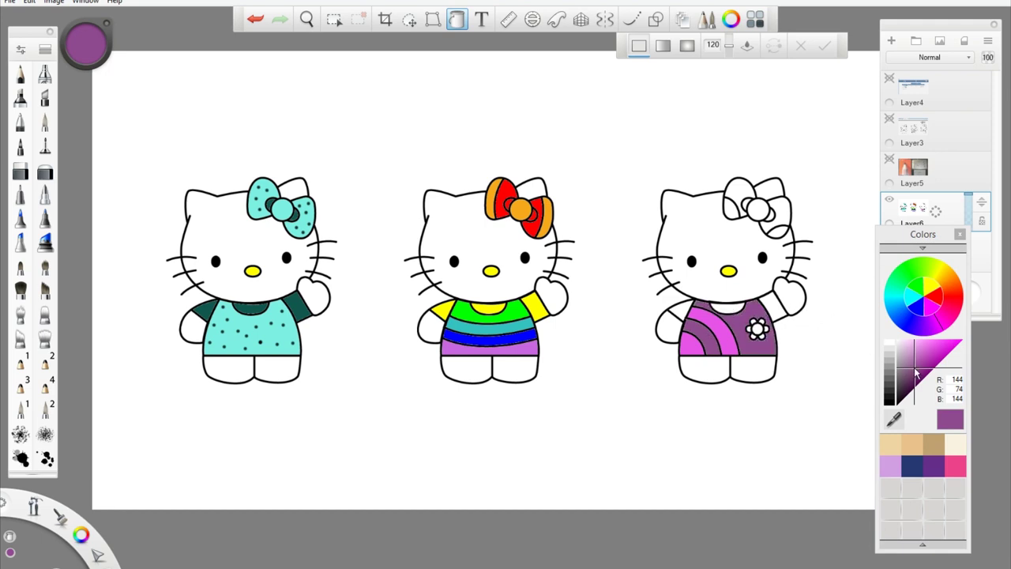
Fill the right kitty's collar and both sleeves with light pink (RGB 246, 153, 246)
click(921, 342)
click(729, 308)
click(780, 308)
click(682, 311)
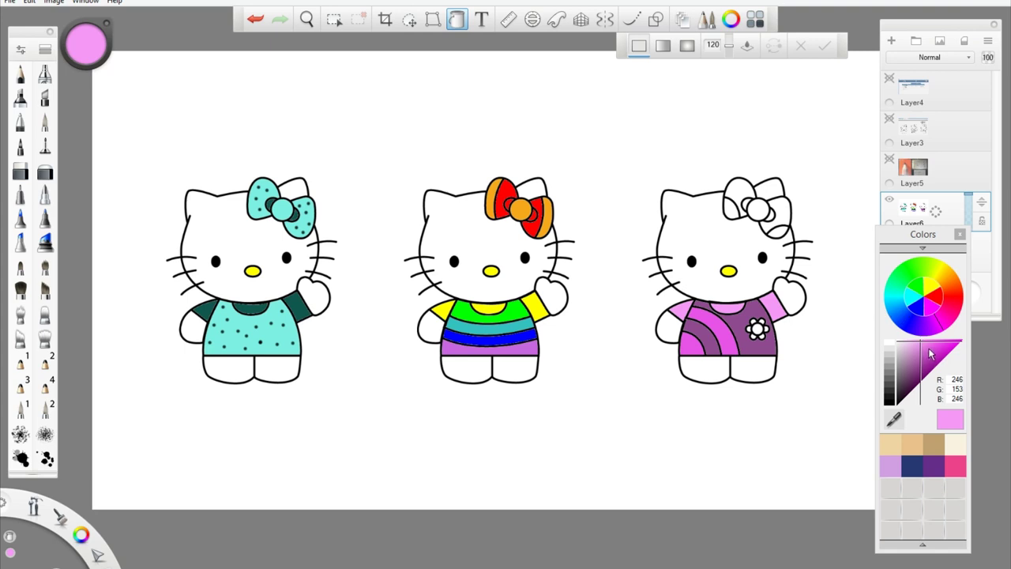
Fill the right kitty's bow knot and the outer corners of the bow loops with a medium orchid pink
click(931, 355)
click(759, 210)
click(774, 229)
click(731, 210)
Fill the remaining areas of the right kitty's bow loops with deep purple (RGB 137, 58, 137)
click(917, 369)
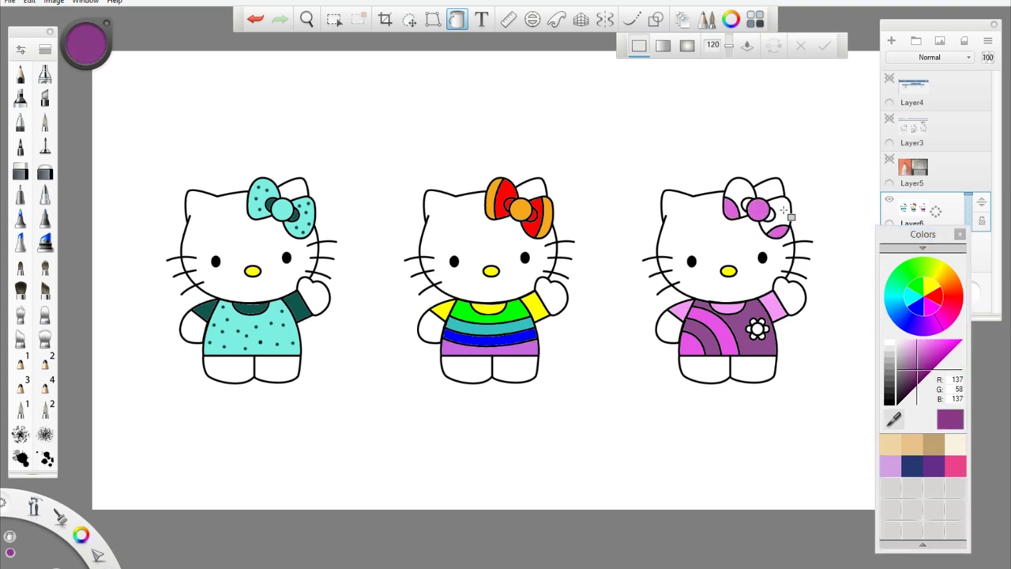
click(787, 215)
click(741, 194)
Fill the center of the flower on the right kitty's shirt with light green (RGB 127, 253, 72)
click(953, 348)
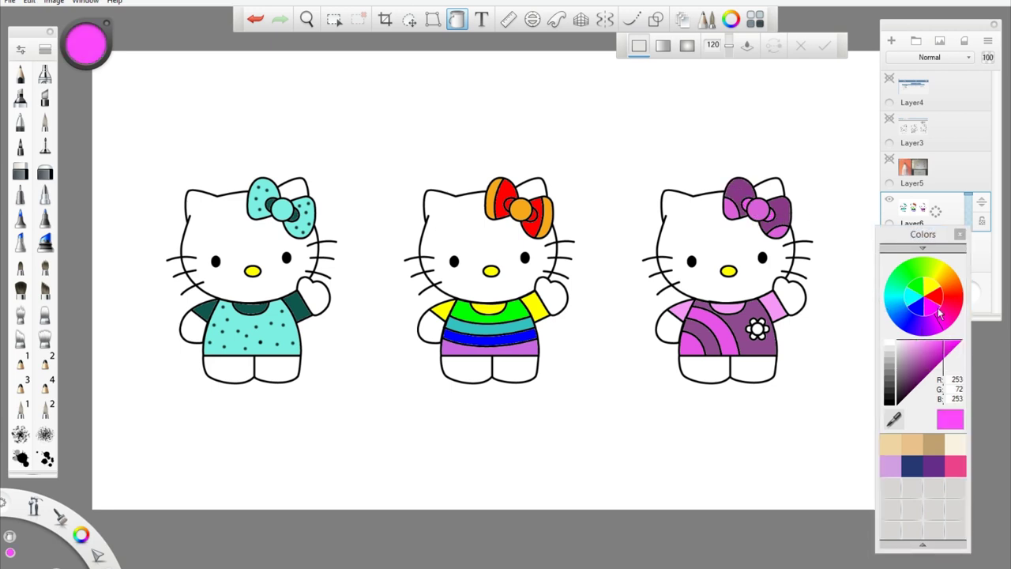
click(920, 266)
click(757, 329)
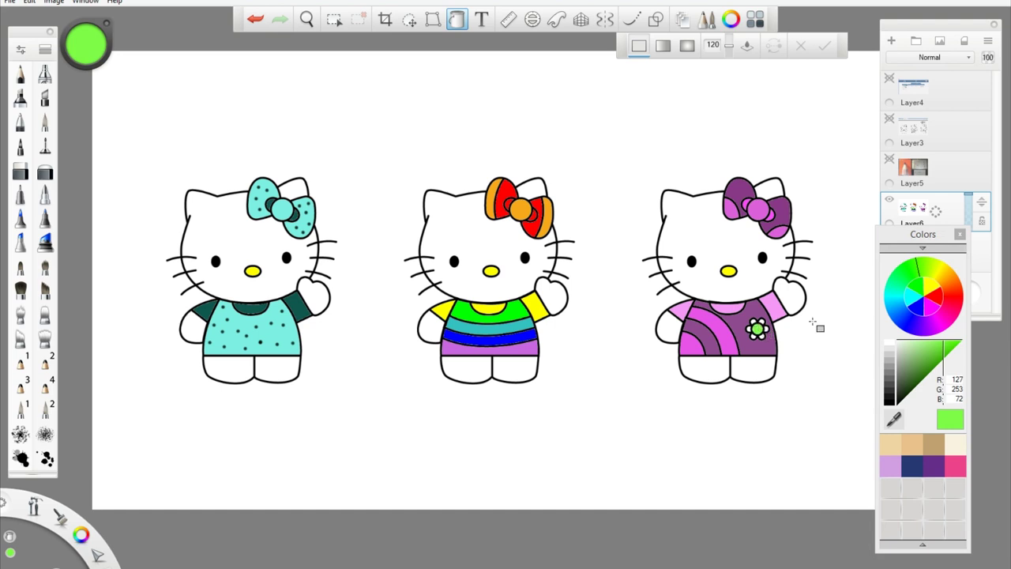
Fill the flower petals on the right kitty's shirt with bright purple (RGB 206, 72, 253)
click(935, 328)
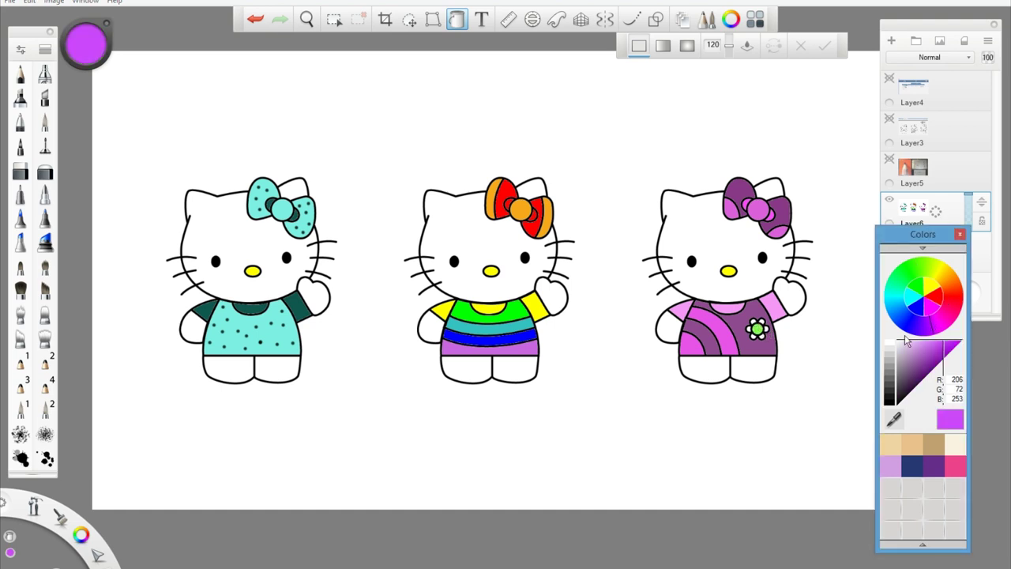
click(756, 334)
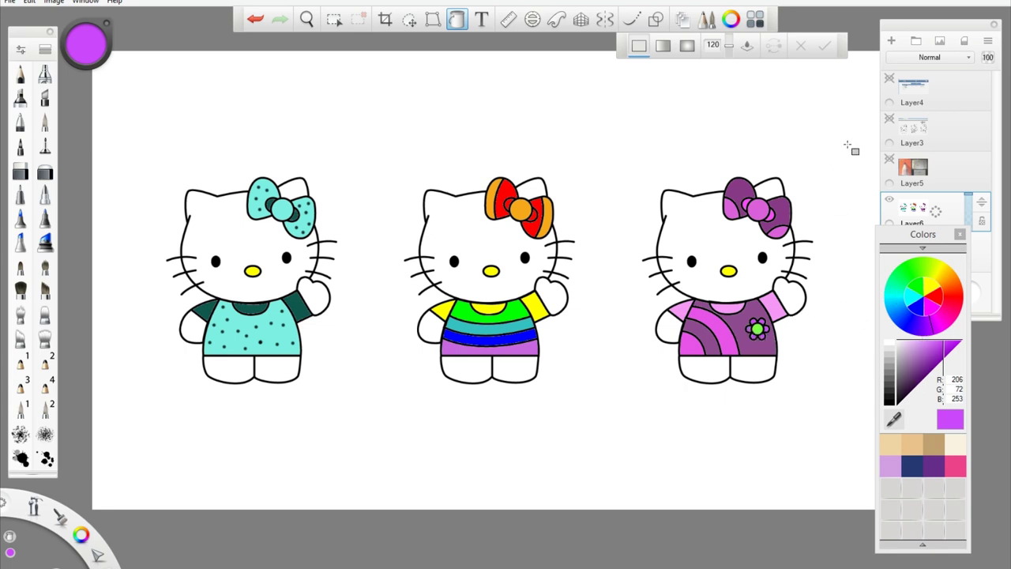
Fill the background around the kitties and the white border around it with dark gray (RGB 102, 102, 102)
click(897, 379)
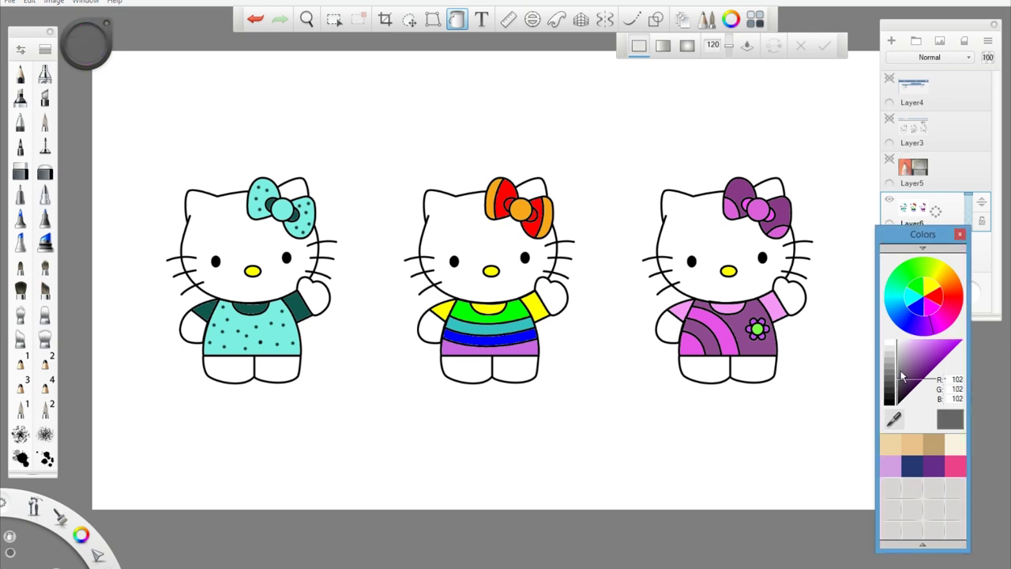
key(ctrl+z)
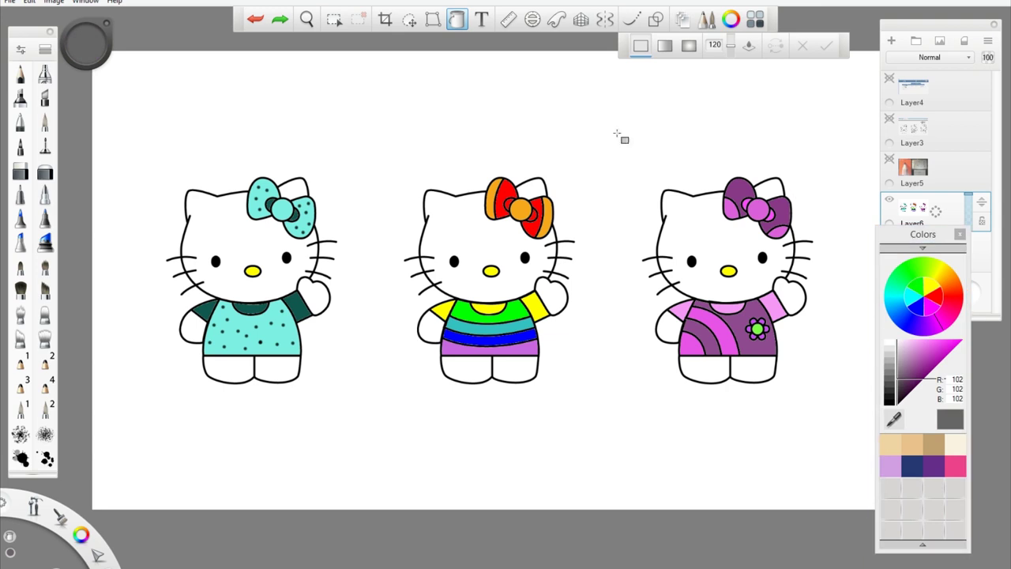
click(577, 128)
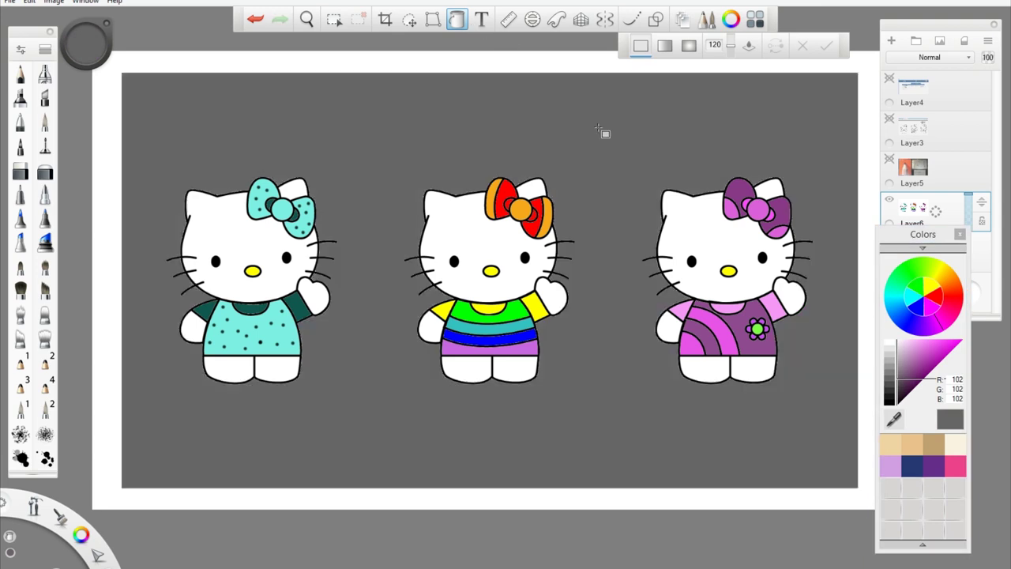
click(578, 61)
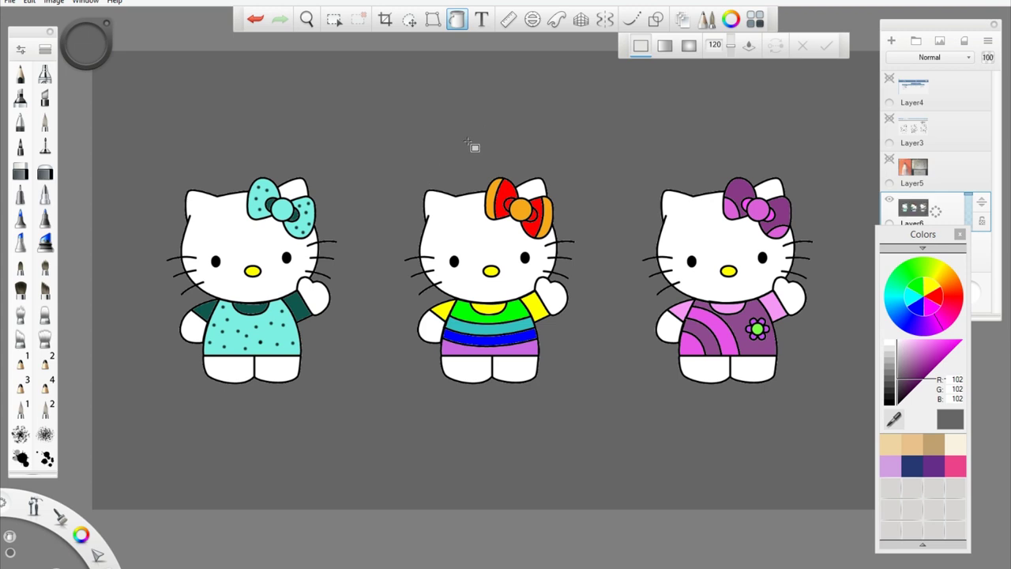
Scatter about 25 white (RGB 255, 255, 255) sparkles over the gray background around the kitties with the Shape set's Sparkle brush
click(45, 52)
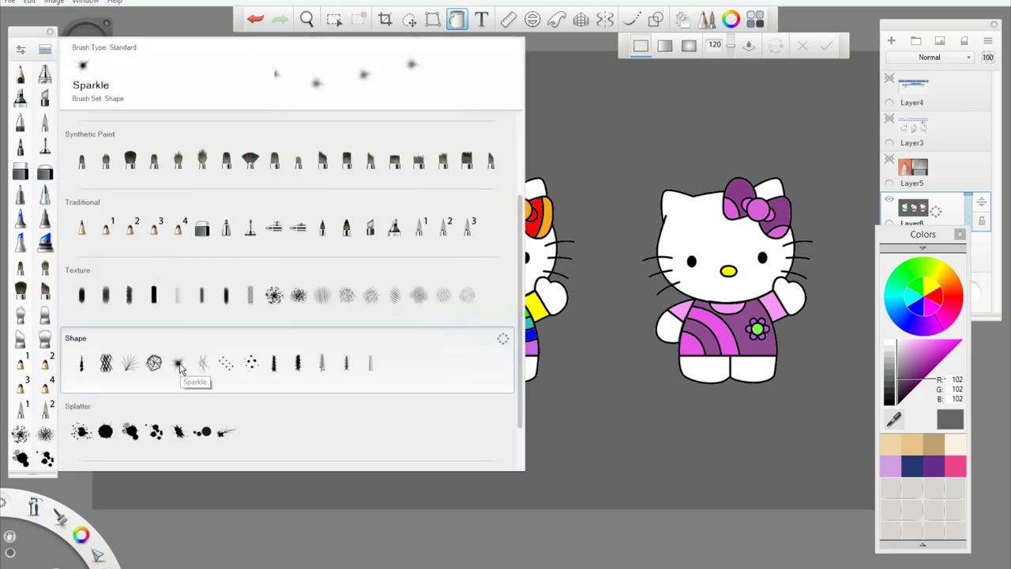
click(179, 364)
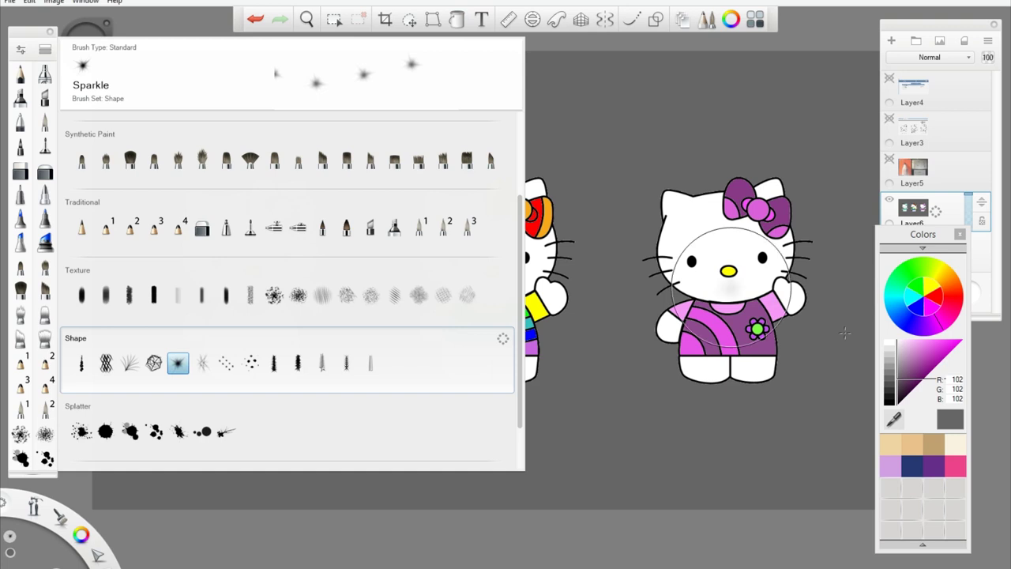
click(893, 347)
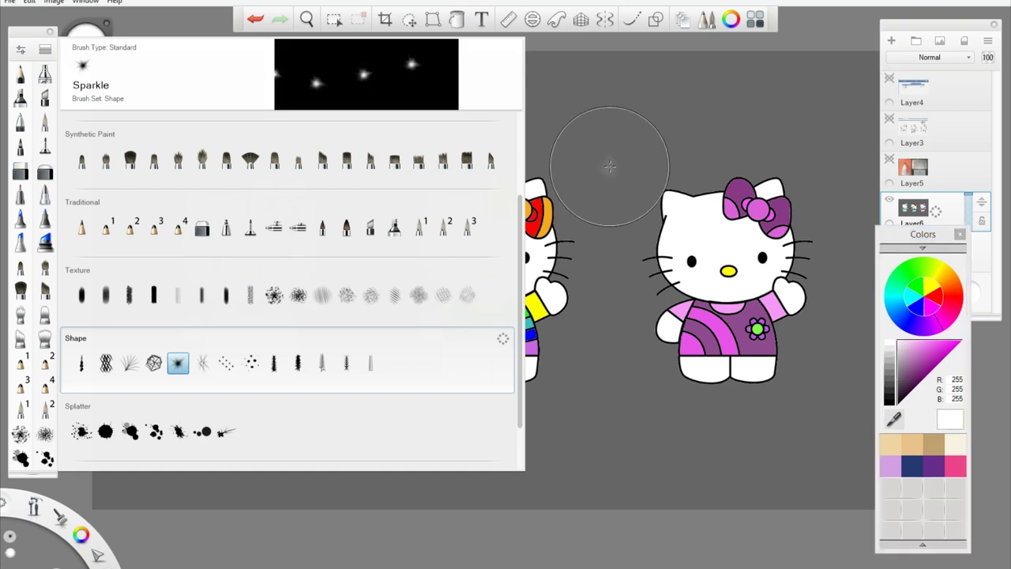
click(45, 49)
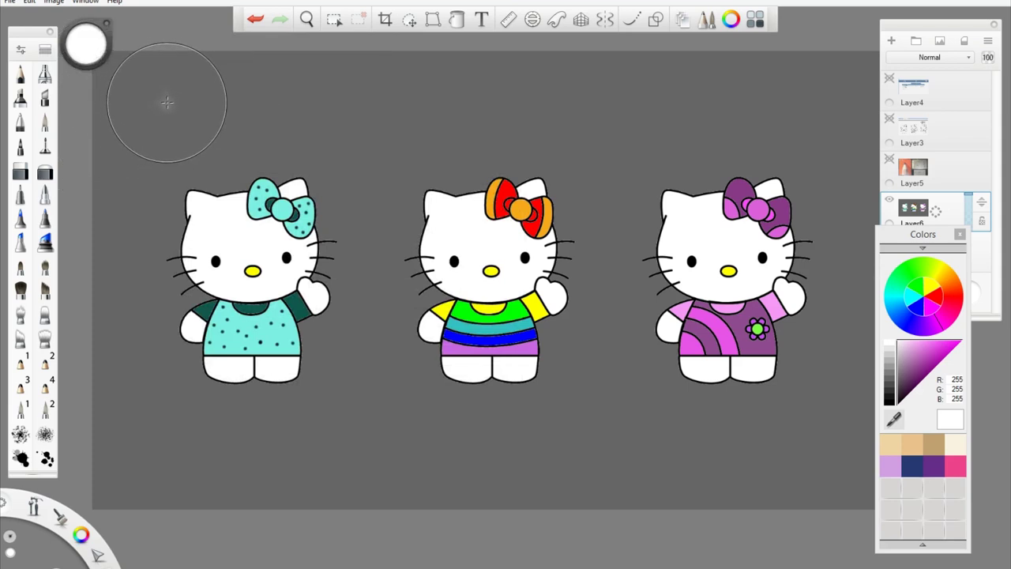
click(166, 101)
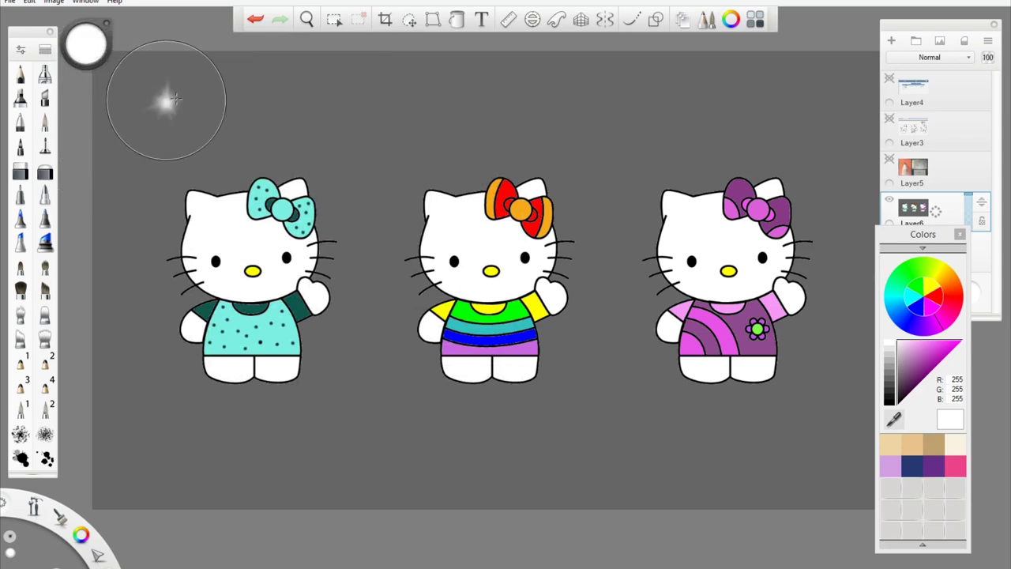
click(292, 119)
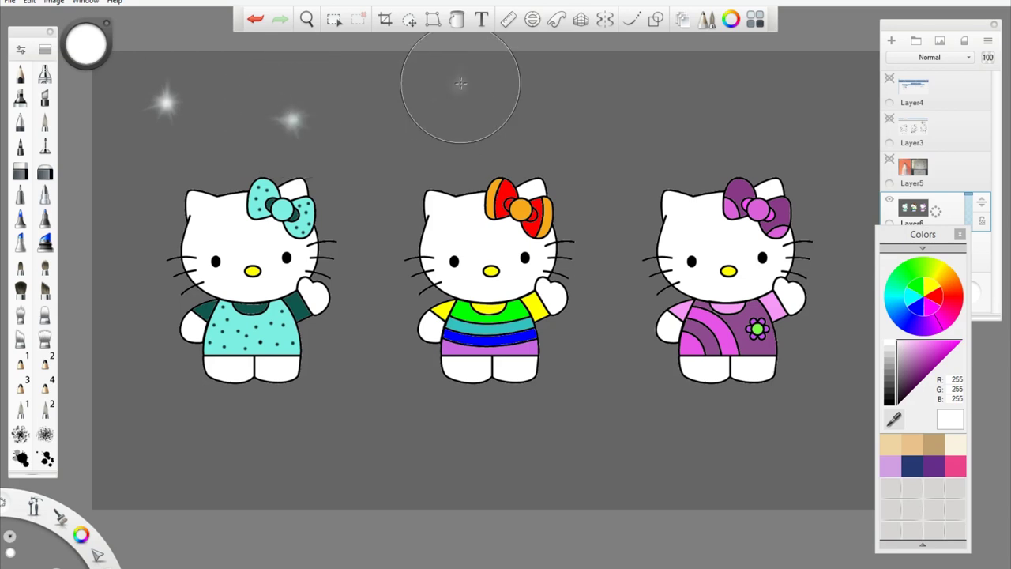
click(474, 83)
click(624, 144)
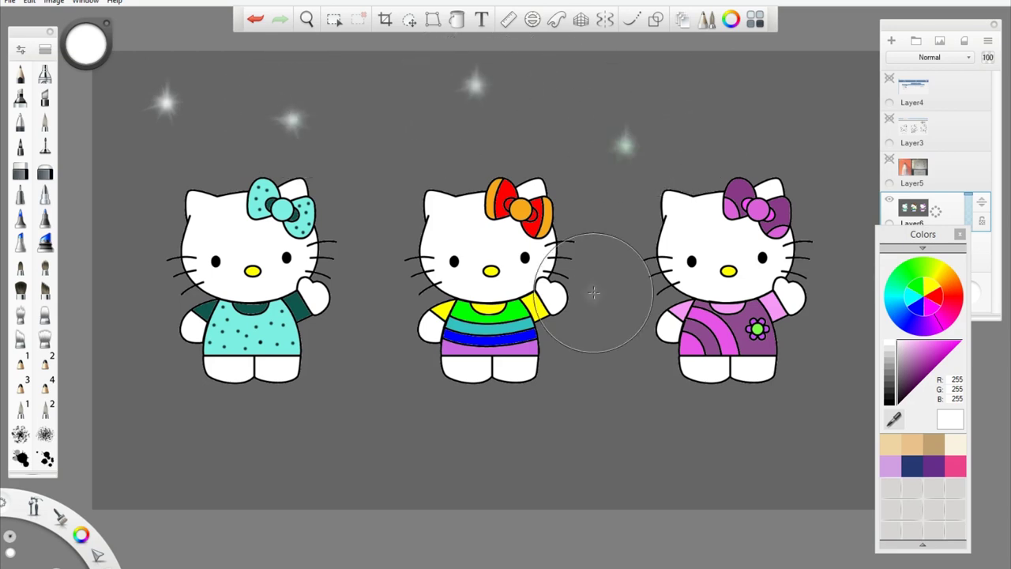
click(612, 387)
click(371, 431)
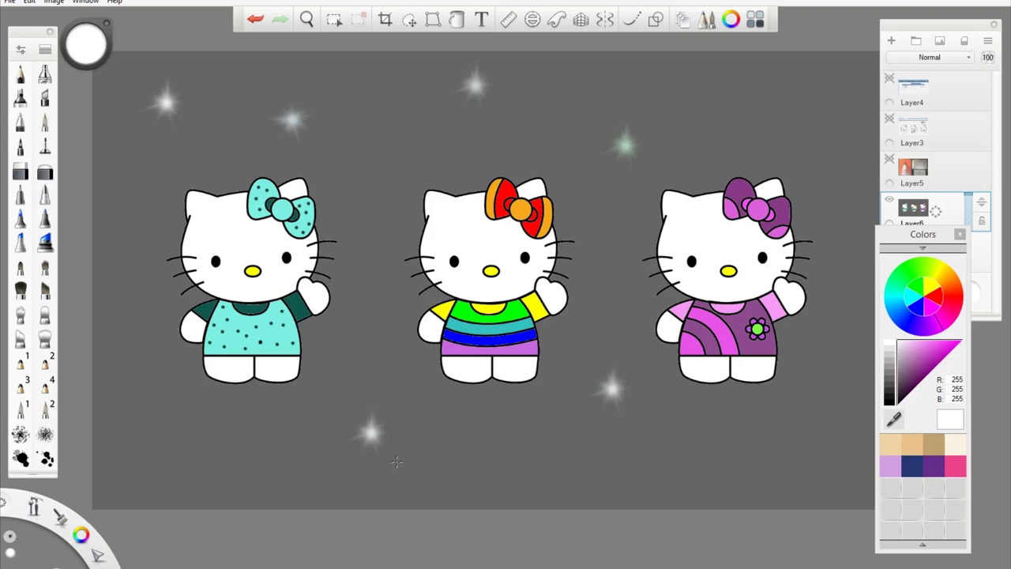
click(571, 472)
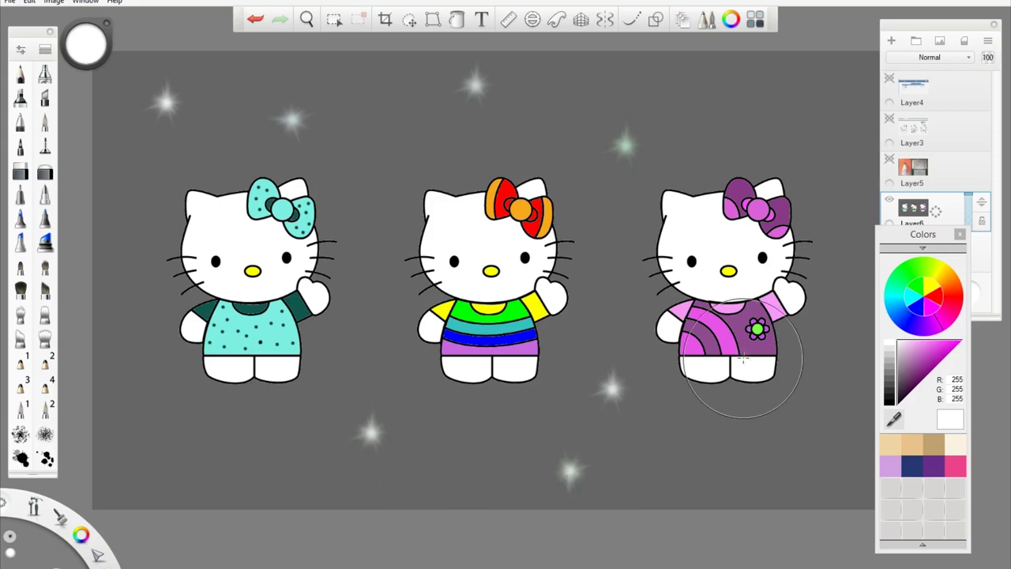
click(806, 127)
click(845, 229)
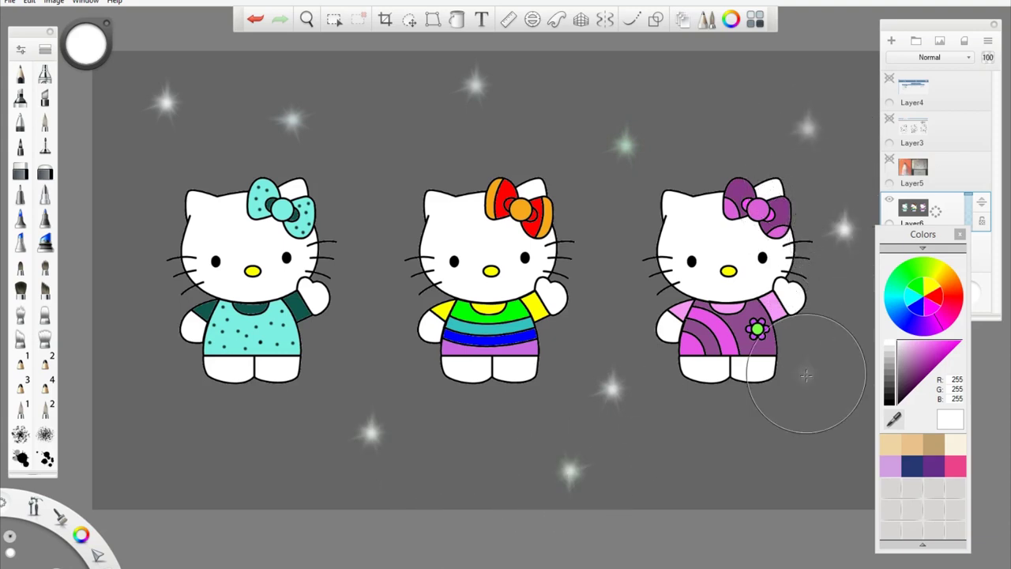
click(816, 447)
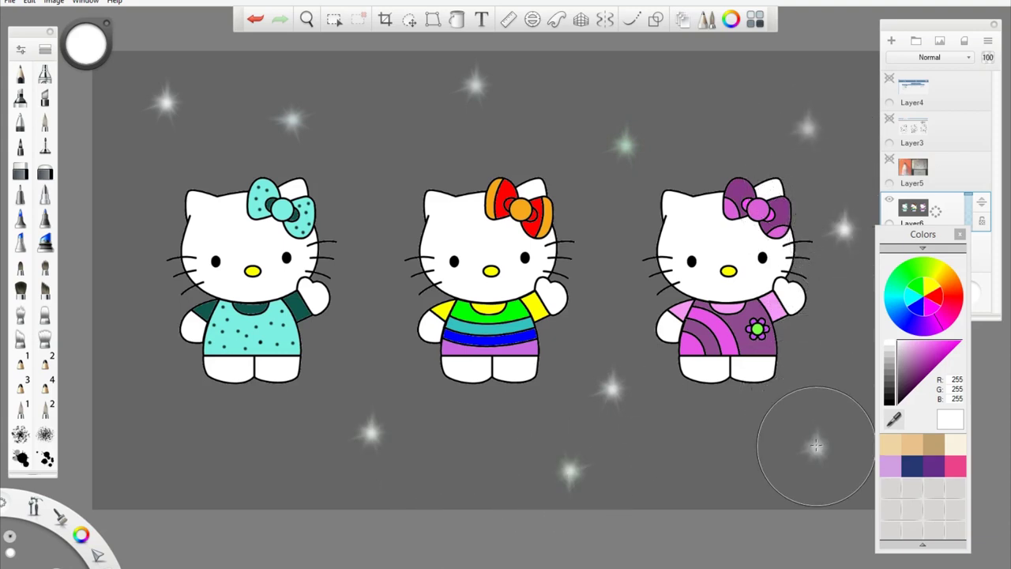
click(148, 455)
click(119, 314)
click(365, 265)
click(612, 275)
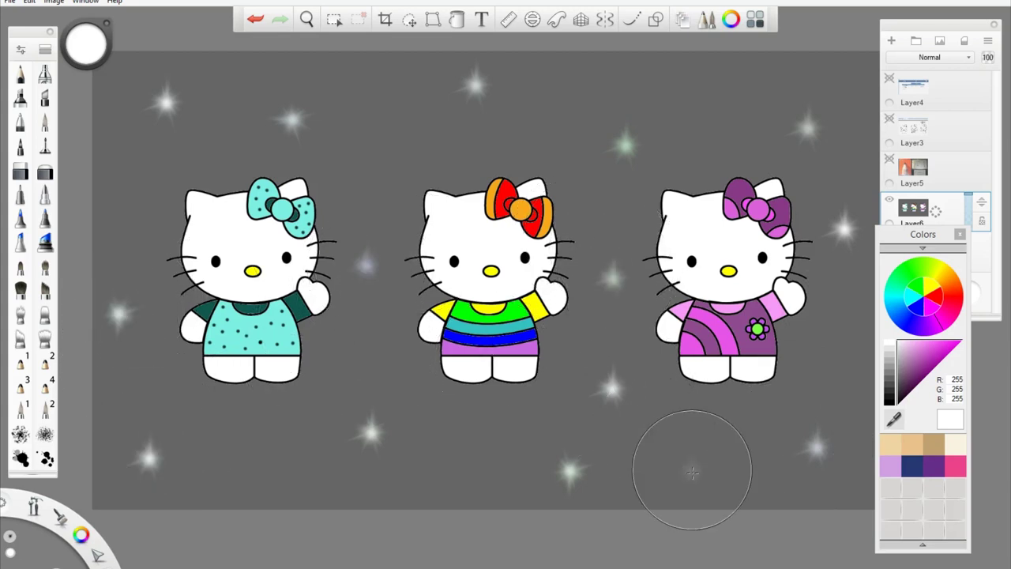
click(700, 474)
click(444, 482)
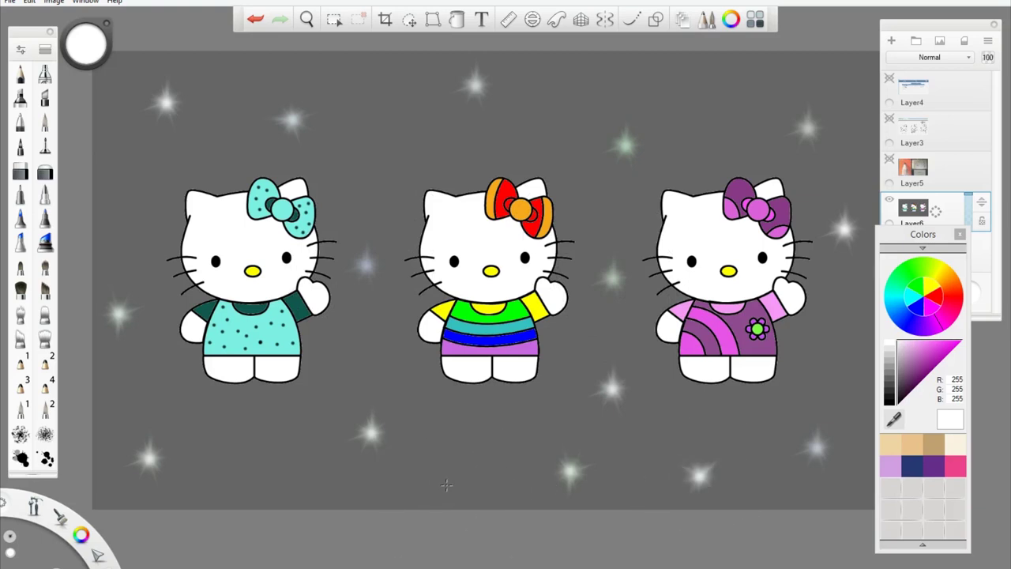
click(258, 461)
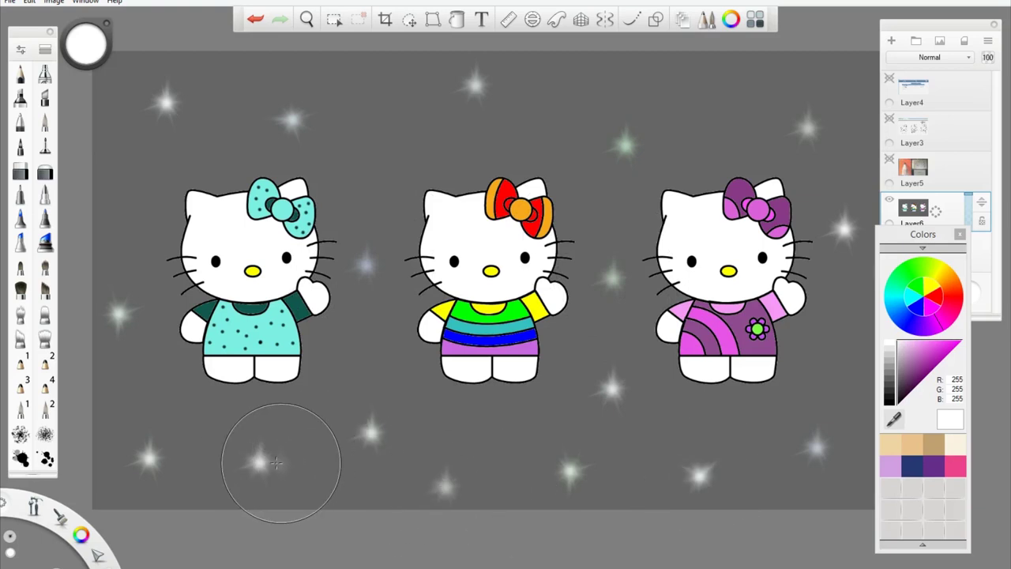
click(368, 367)
click(373, 87)
click(680, 73)
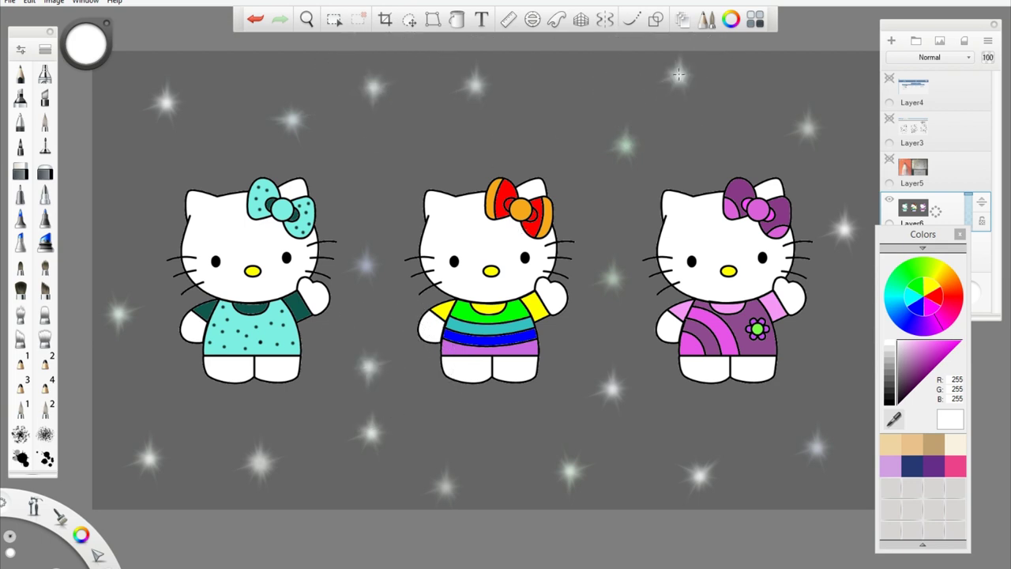
Save the drawing as the bitmap file (*.bmp) Three Hello Kitties1 in the Coloring Activity - Three Hello Kitties folder, accepting merged layers
click(10, 2)
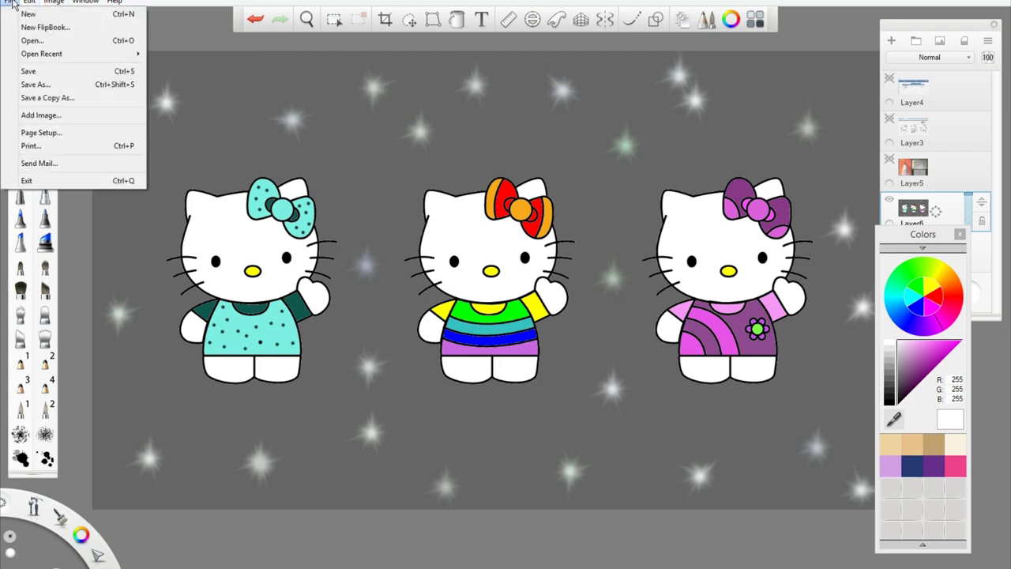
click(41, 85)
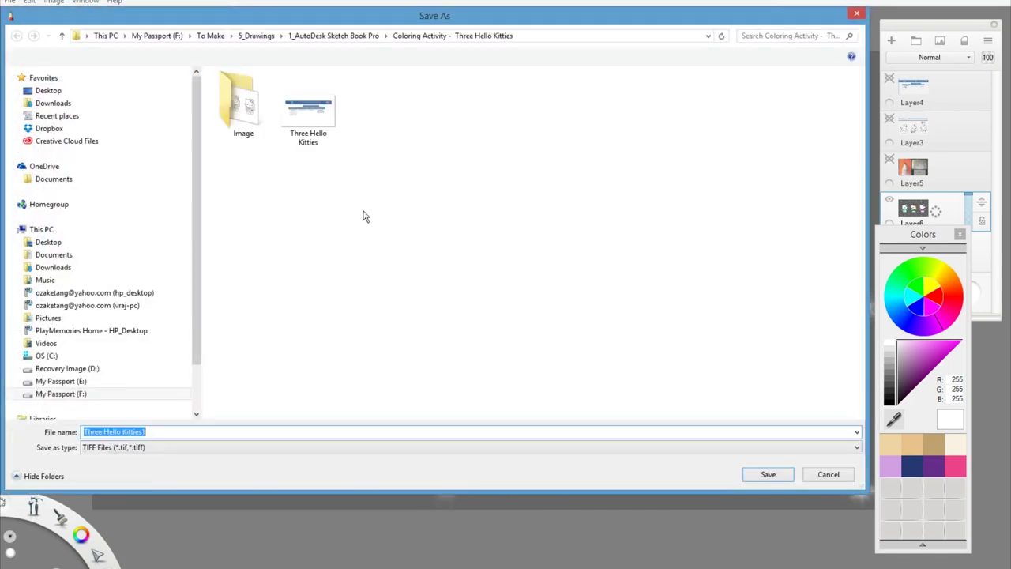
click(336, 451)
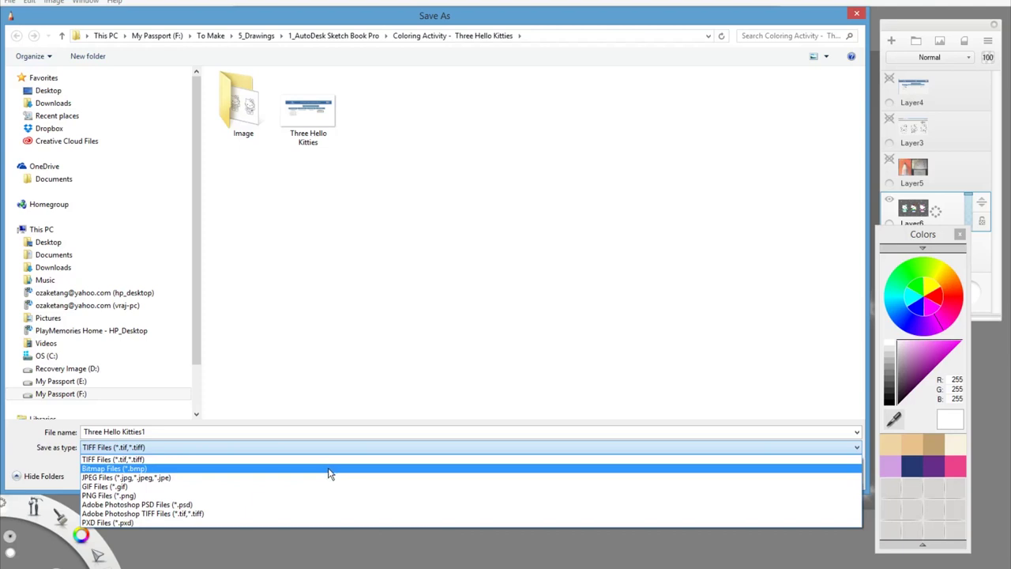
click(330, 469)
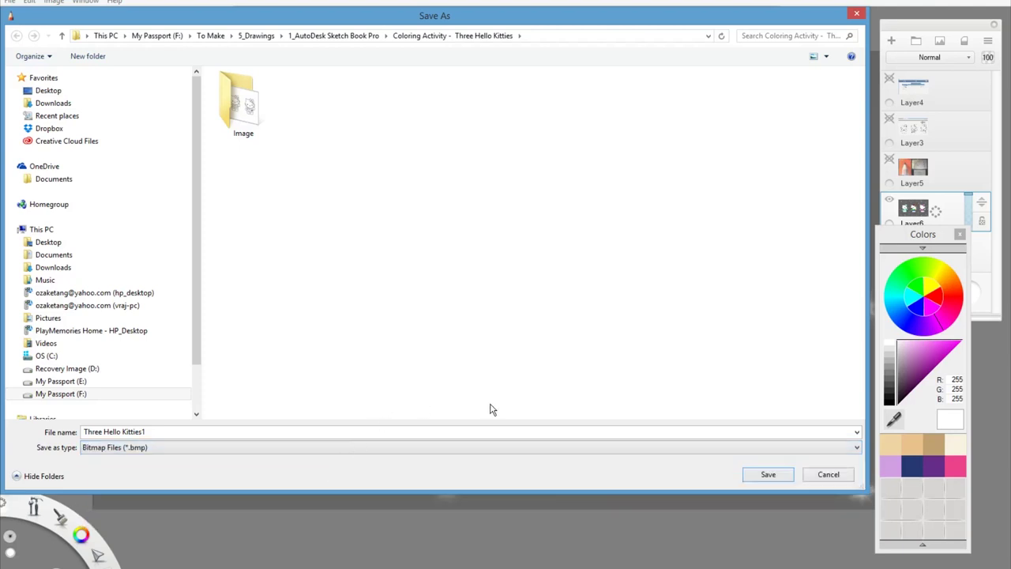
click(765, 475)
click(766, 477)
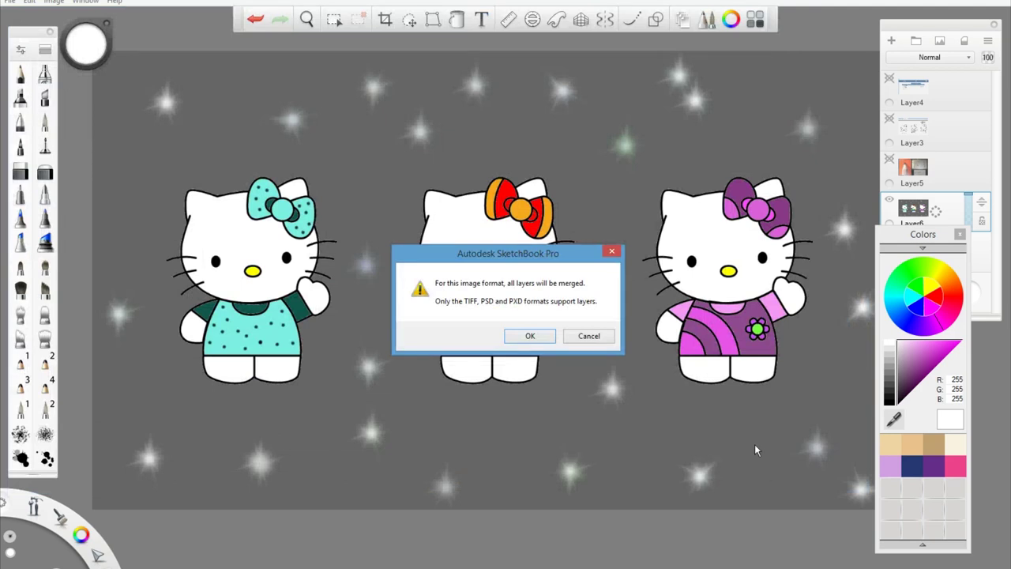
click(531, 335)
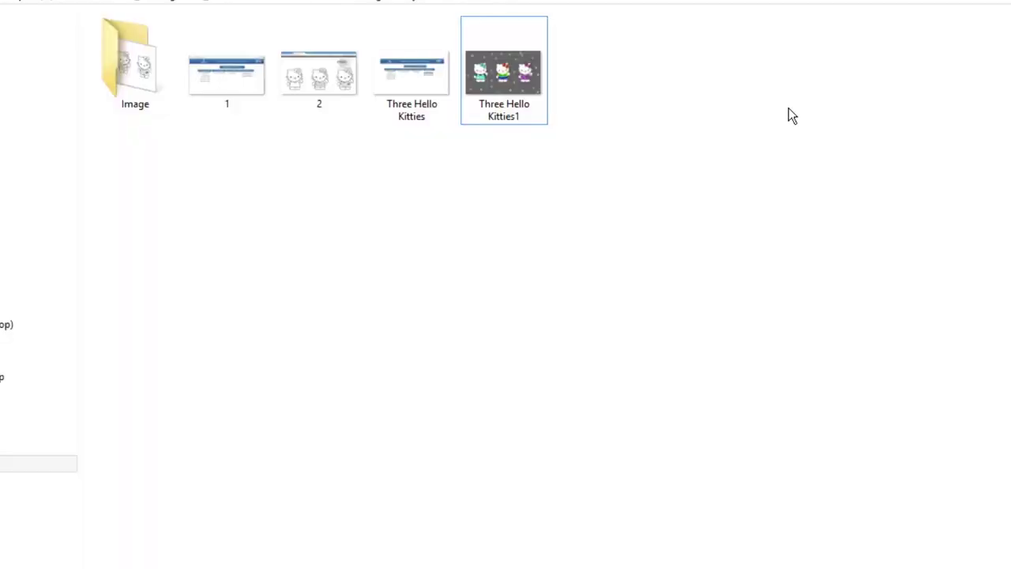
Open the saved Three Hello Kitties1 image from its folder in the image viewer to check the finished drawing
click(466, 79)
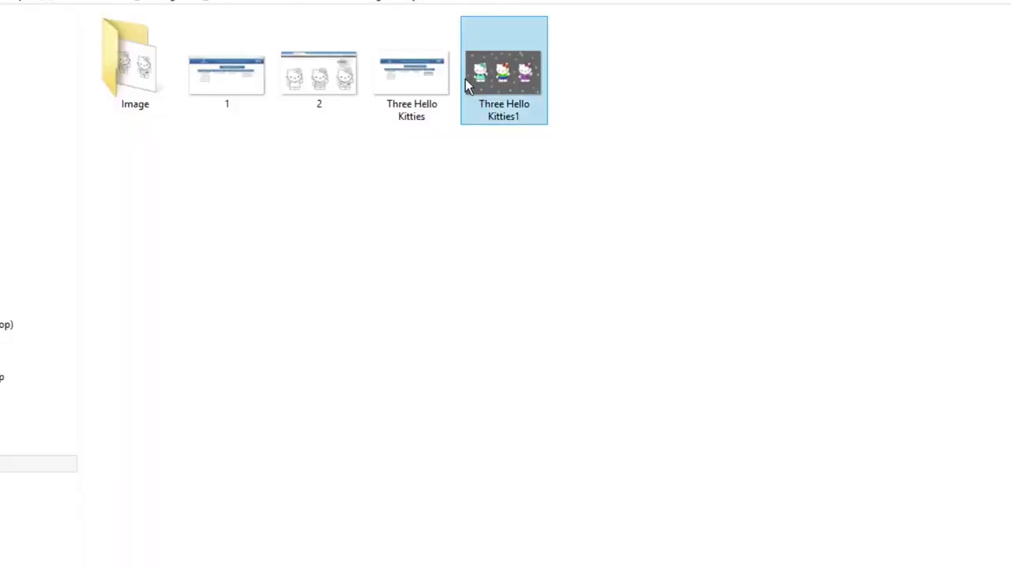
double_click(513, 82)
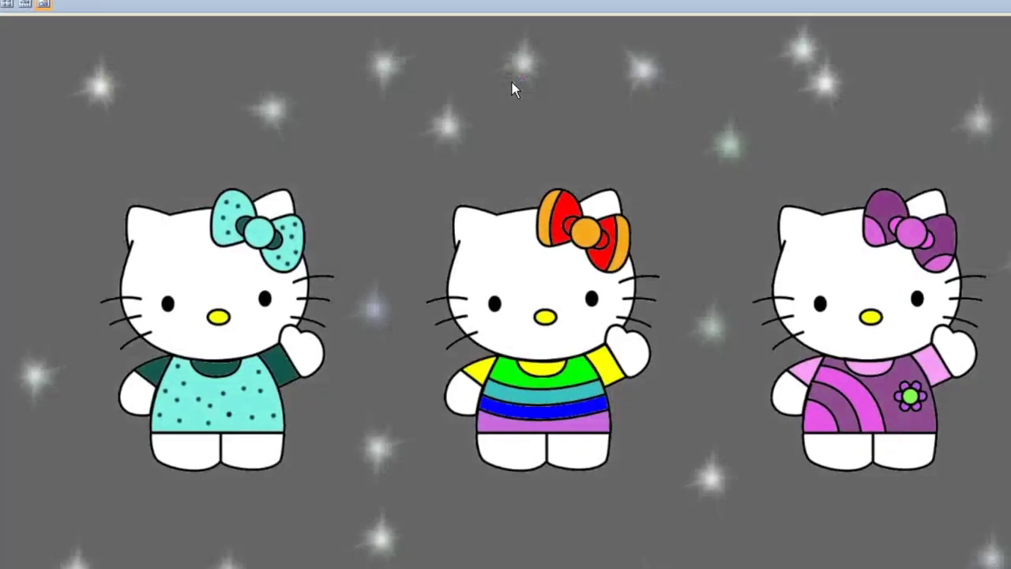